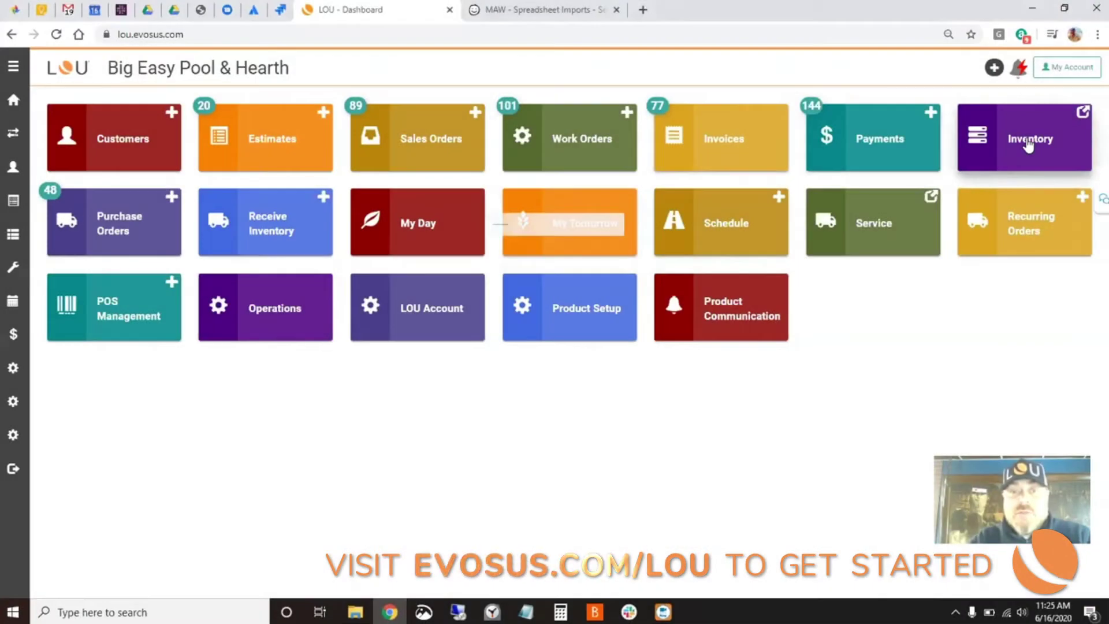
Open Inventory Search from the Dashboard and browse the SKU list showing CCP134 -BEN details.
left_click(1029, 143)
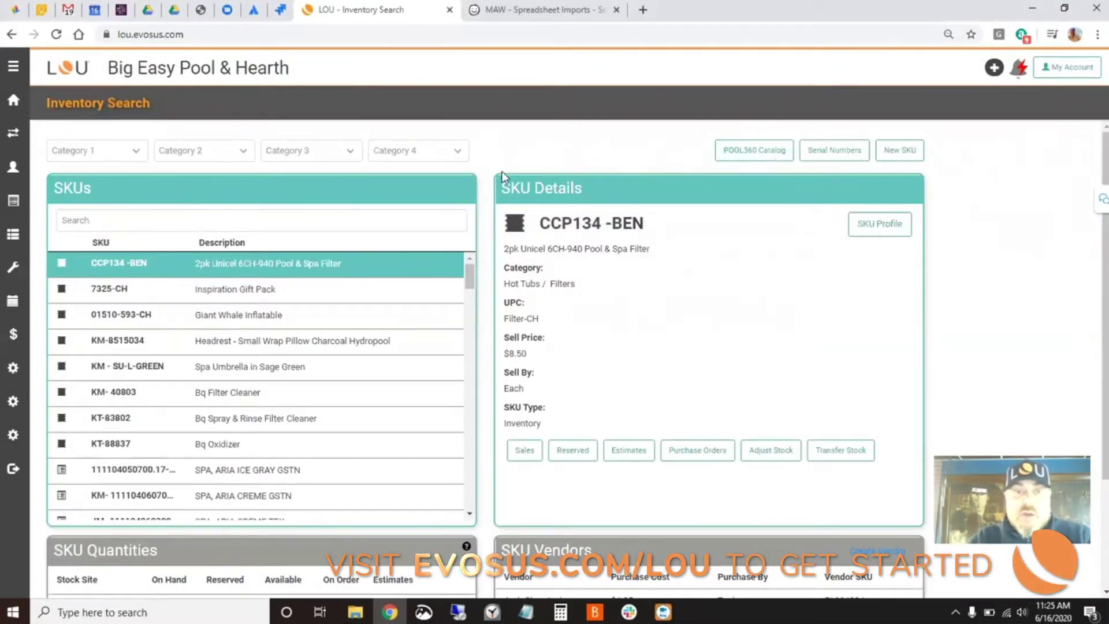
scroll(502, 171, "down", 1)
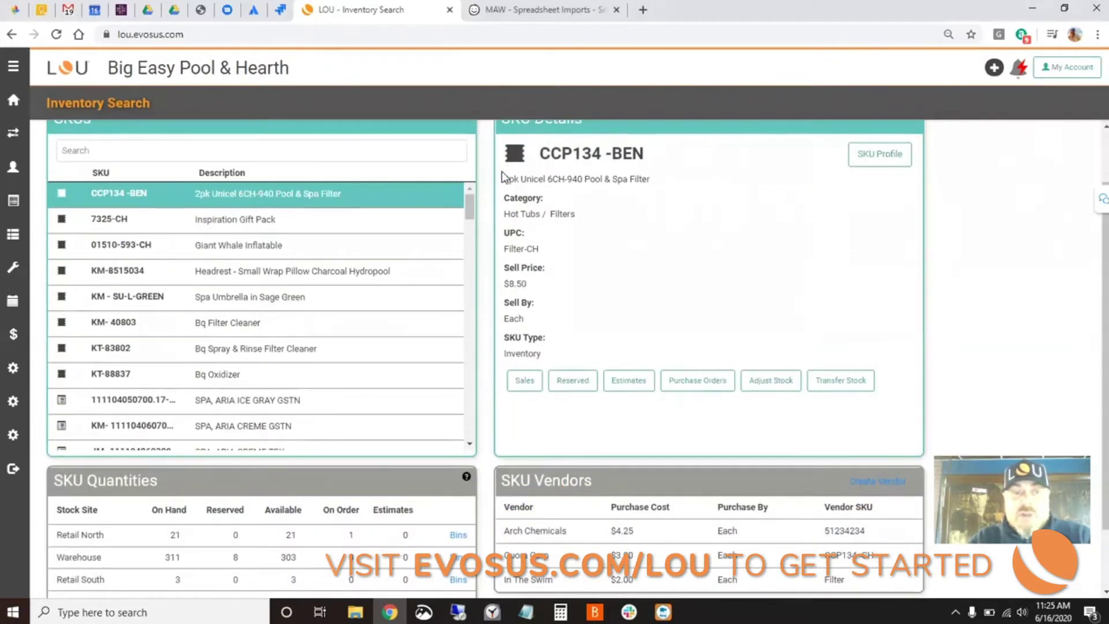
scroll(501, 175, "up", 1)
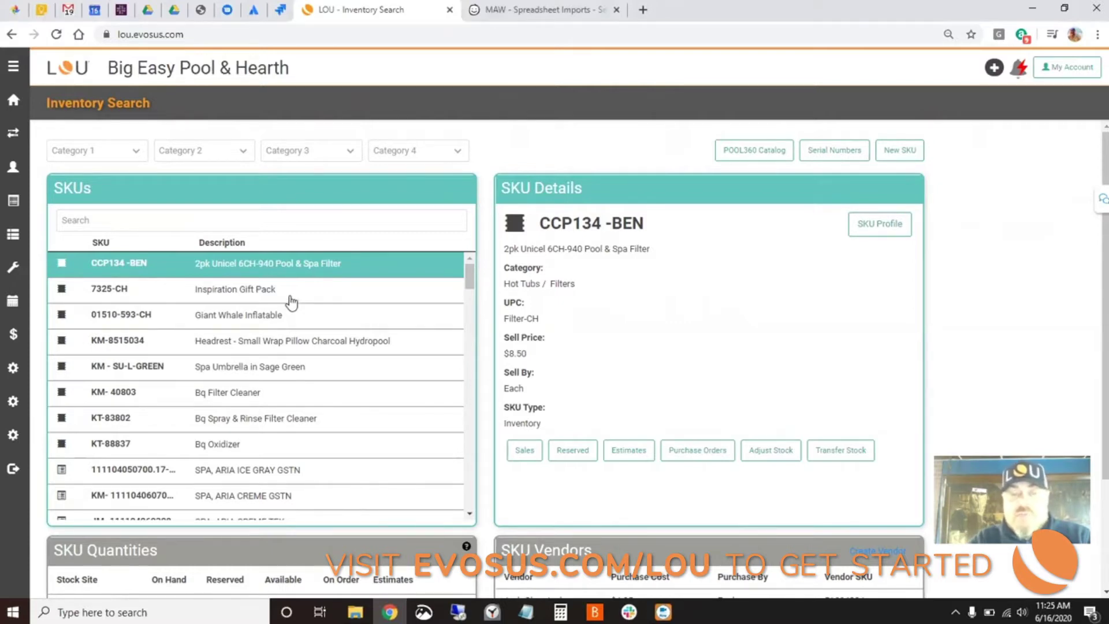
scroll(290, 301, "down", 1)
scroll(289, 299, "up", 1)
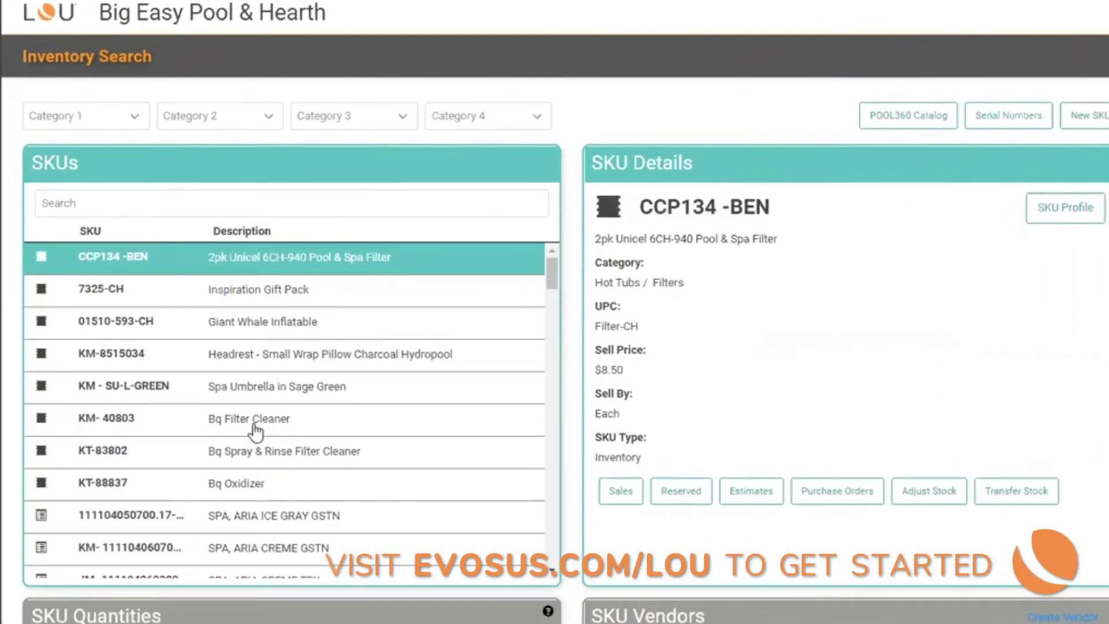
left_click(139, 116)
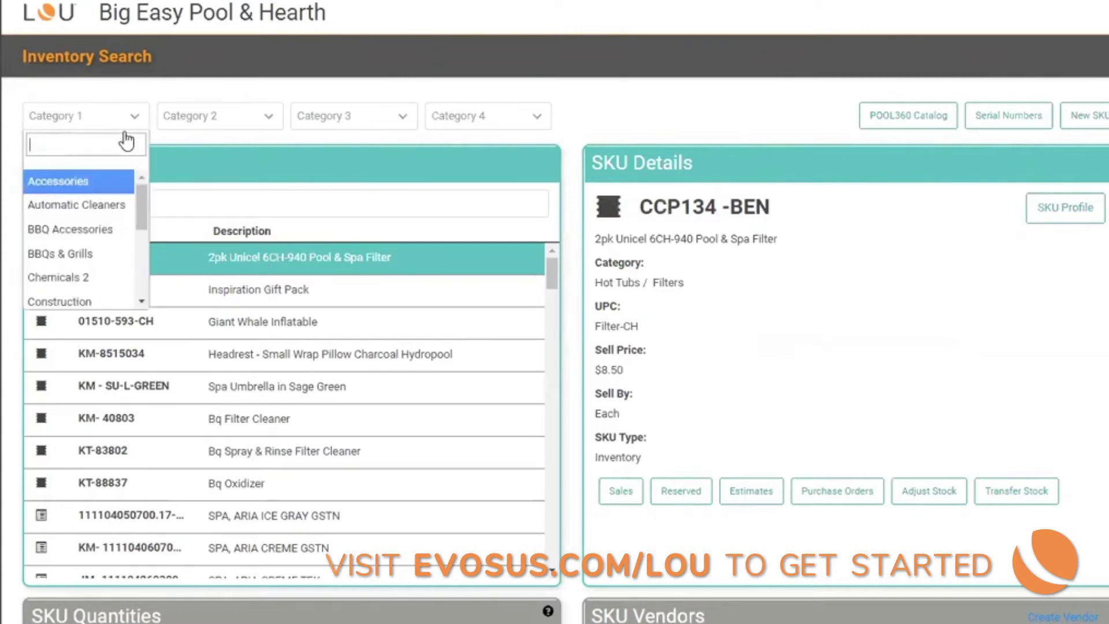
Filter SKUs to BBQ Accessories and view the mitt, charcoal, vinyl cover and cookbook details.
left_click(93, 231)
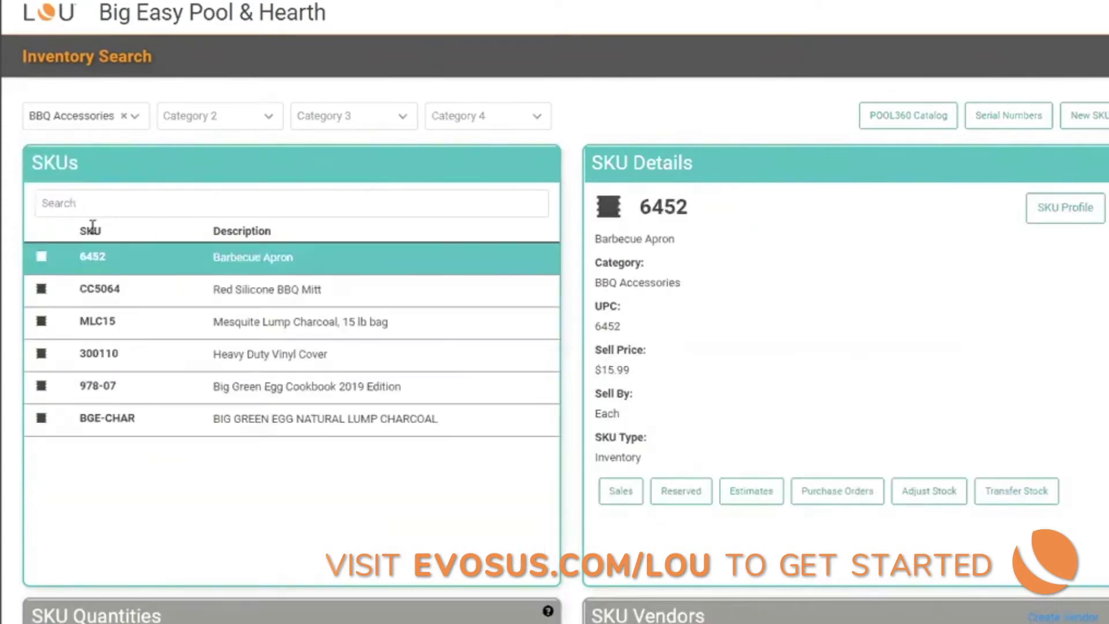
left_click(162, 301)
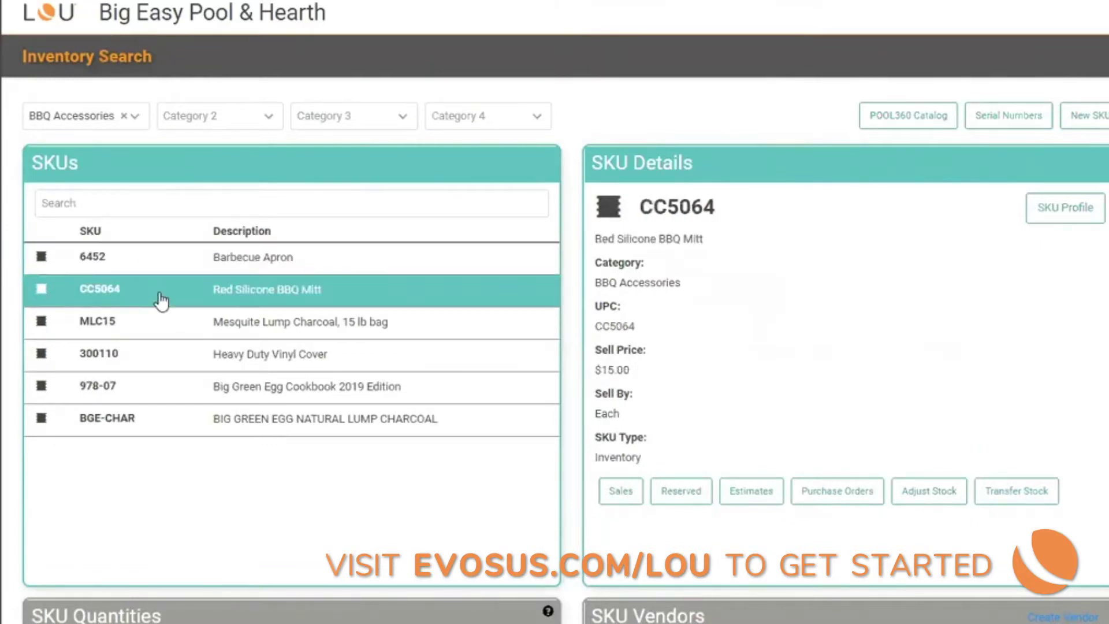
left_click(158, 324)
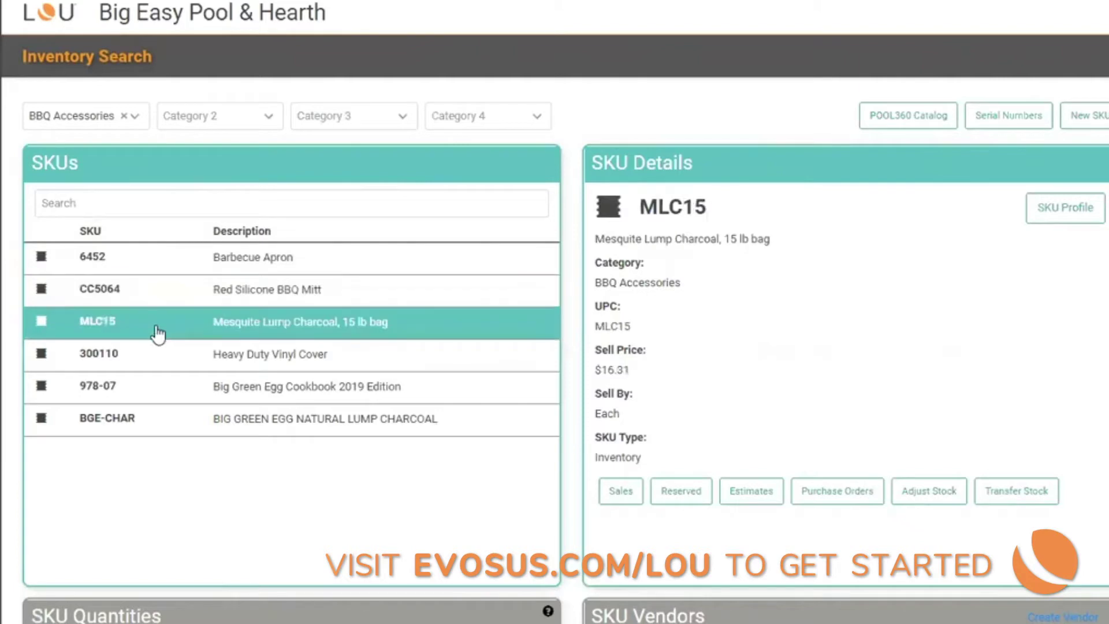
left_click(156, 359)
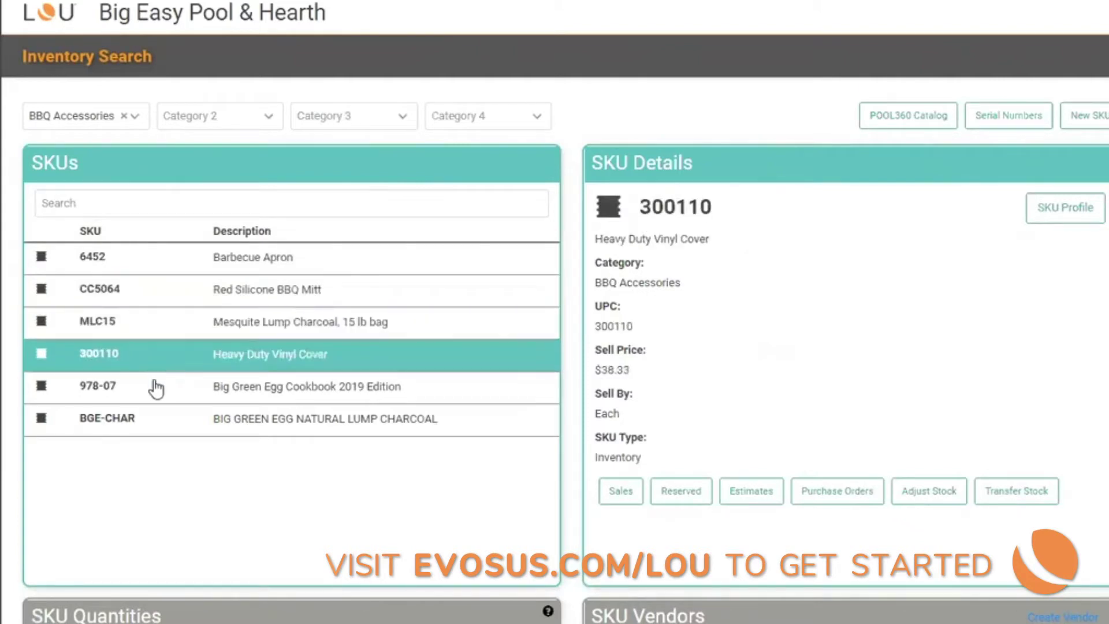
left_click(154, 390)
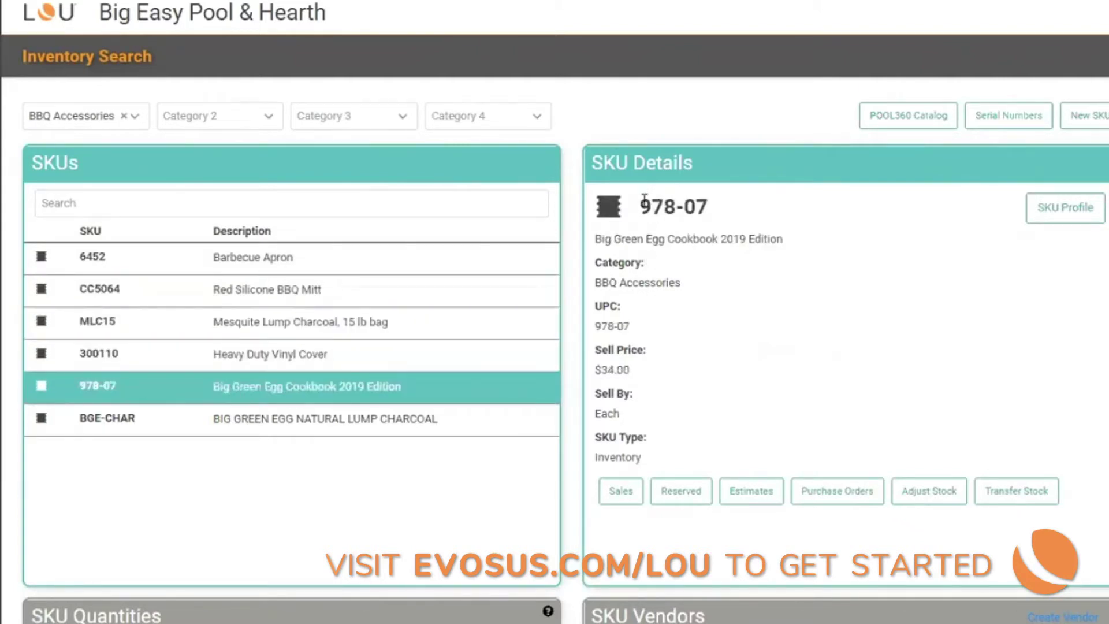
Highlight the cookbook's SKU 978-07, description, $34.00 price and UPC, then view Barbecue Apron 6452.
left_click_drag(642, 206, 714, 207)
left_click_drag(602, 239, 767, 239)
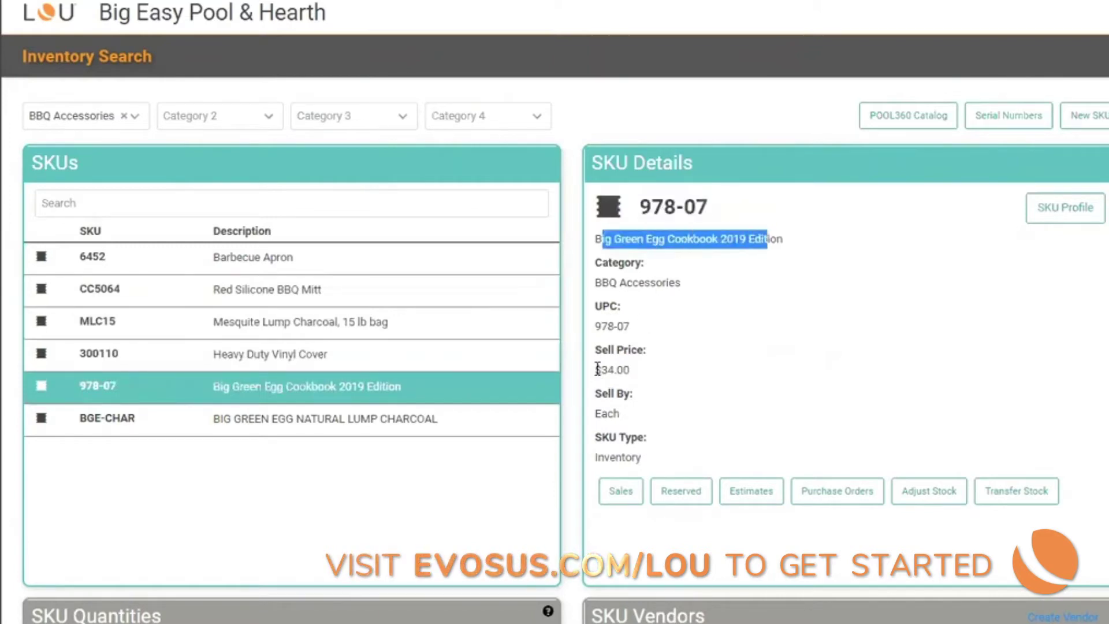
left_click_drag(595, 370, 646, 375)
left_click_drag(601, 326, 661, 325)
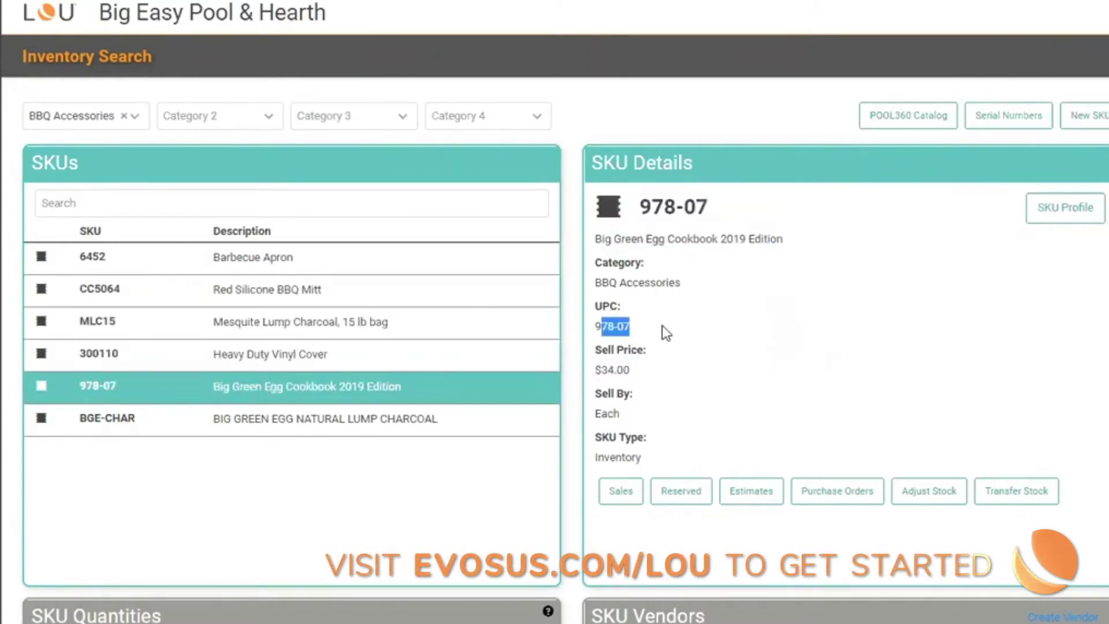
left_click(148, 265)
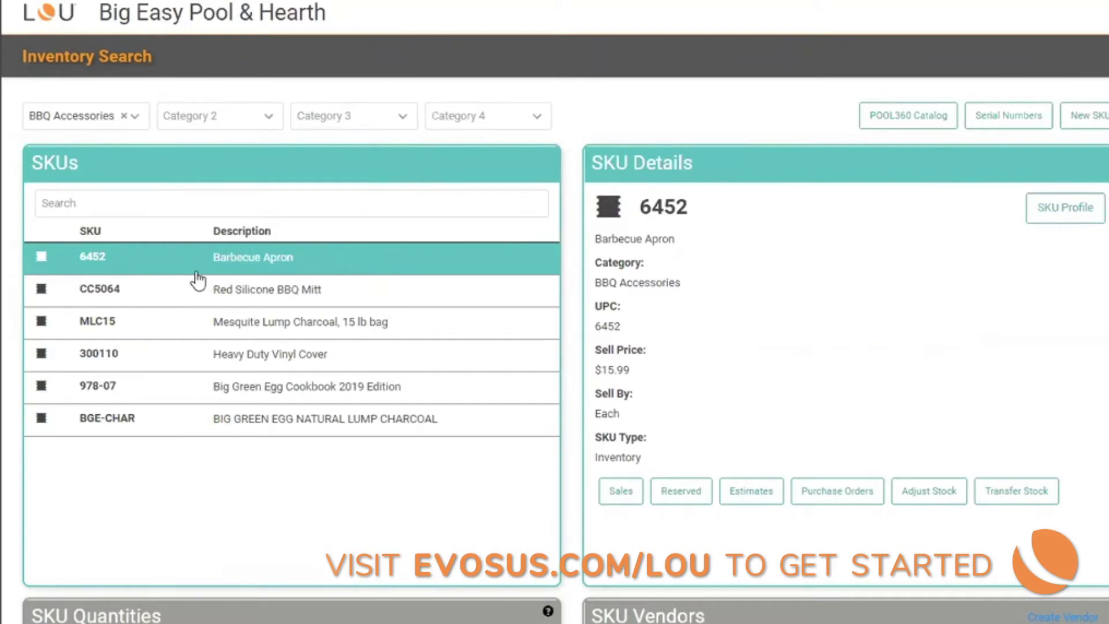
Scroll to the apron's SKU Quantities and Vendors: 26 on hand across three sites, two vendors.
scroll(197, 281, "down", 2)
scroll(197, 282, "down", 1)
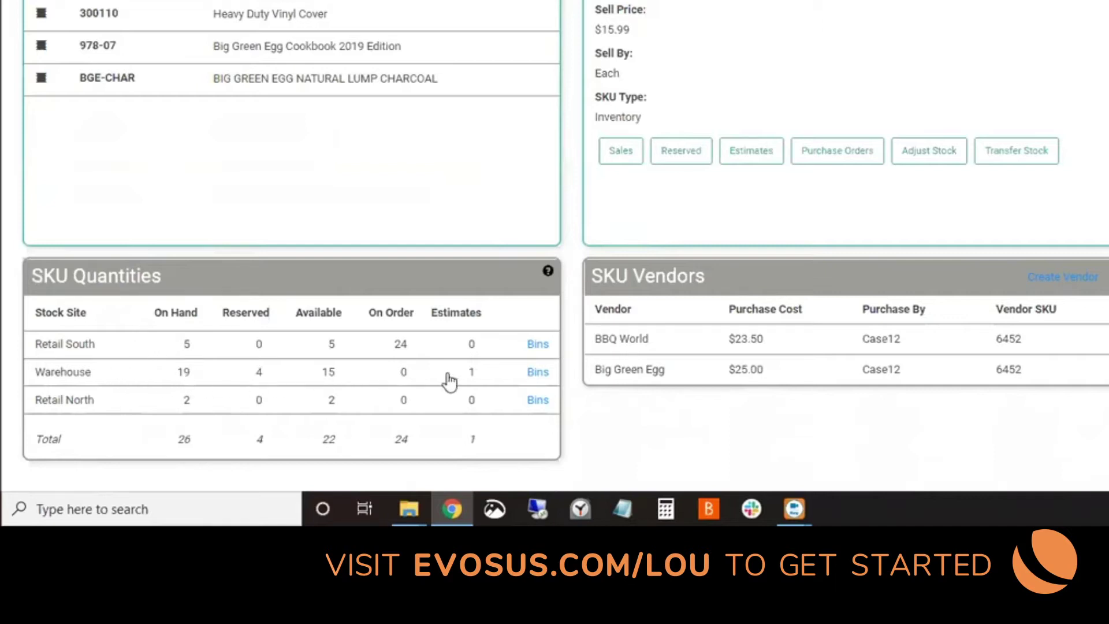
View the apron's Warehouse bins (aisle 1, aisle 4): 19 on hand, 4 reserved, 15 available.
left_click(538, 372)
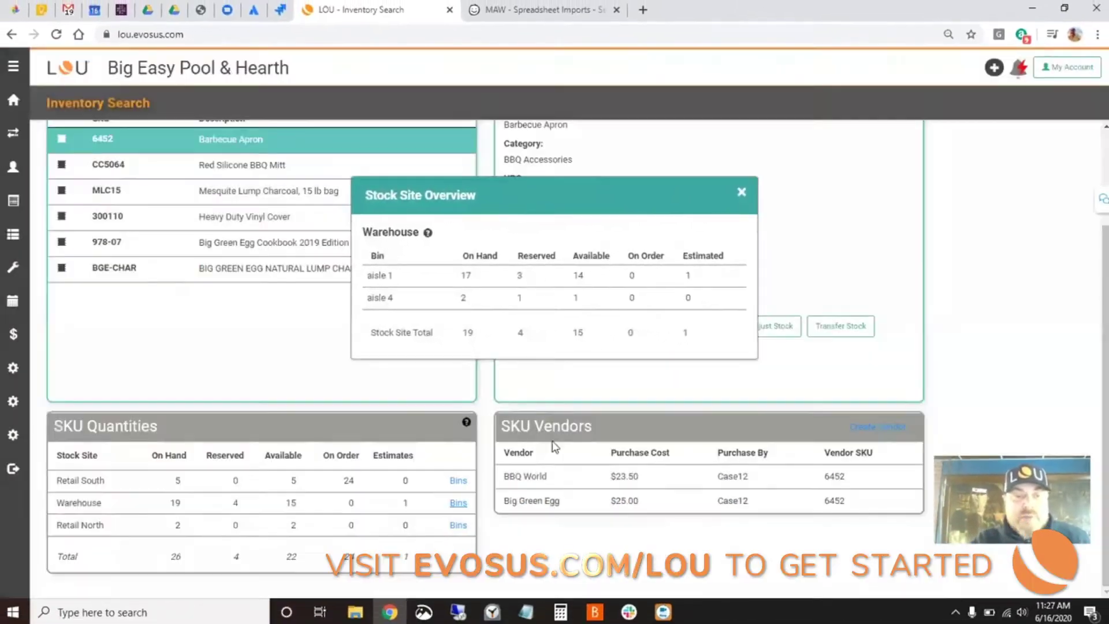
left_click(448, 508)
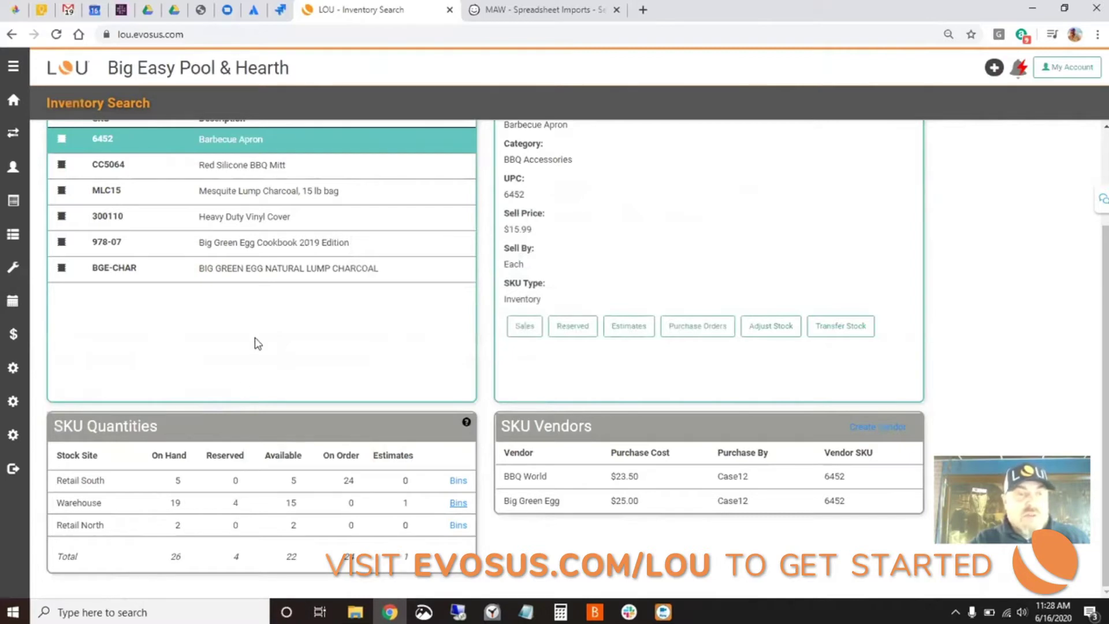
Highlight the Barbecue Apron description, then return to its quantities showing 4 reserved at the Warehouse.
scroll(379, 217, "up", 3)
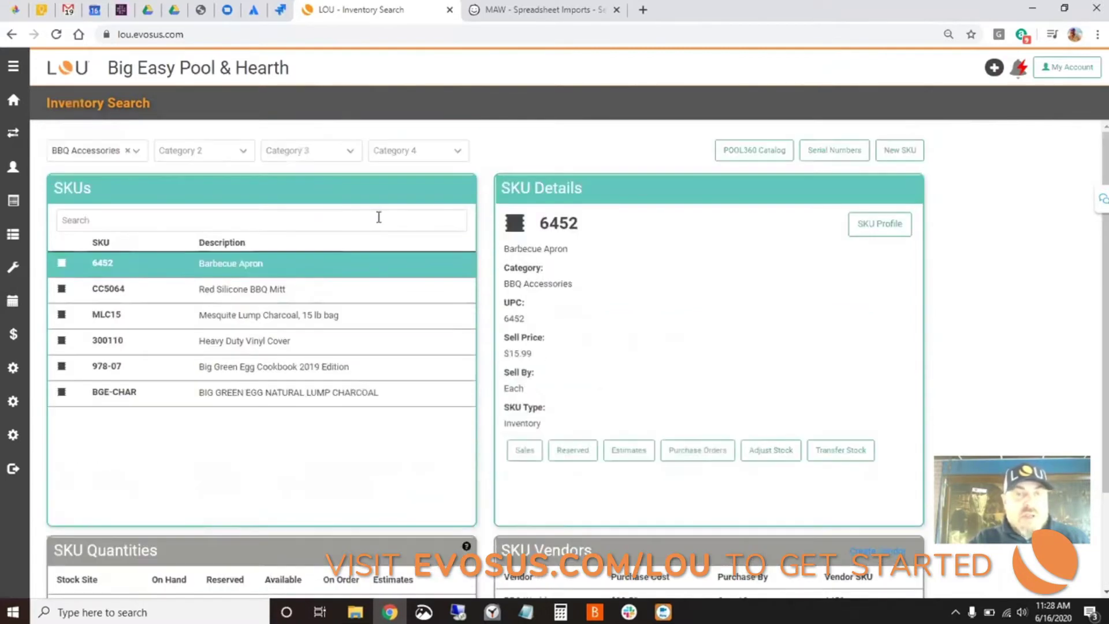
triple_click(567, 254)
left_click(540, 224)
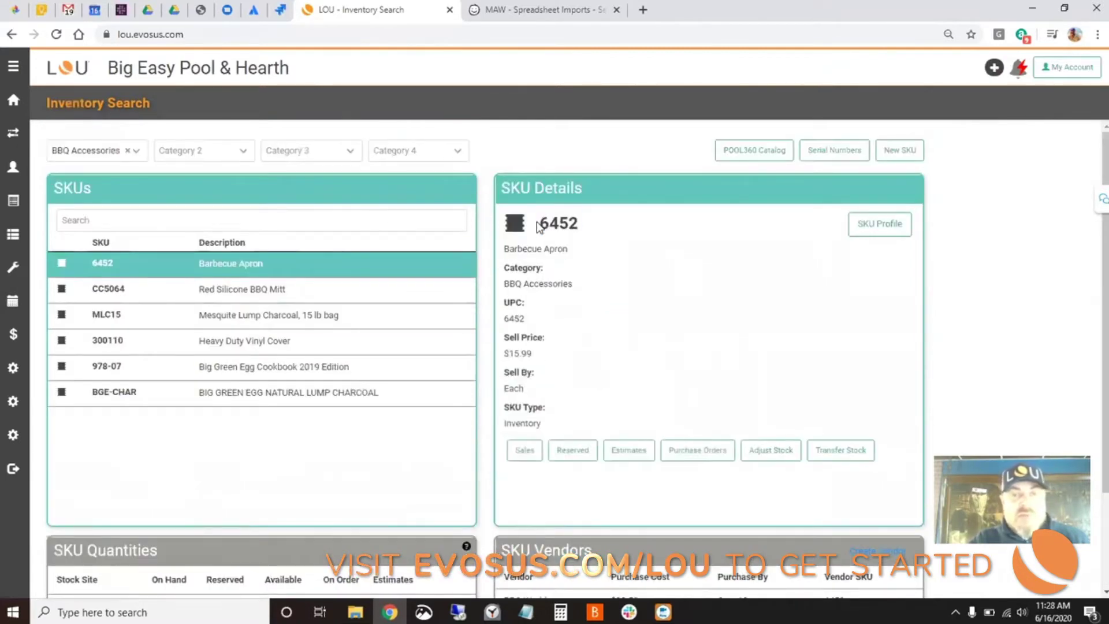
scroll(278, 394, "down", 3)
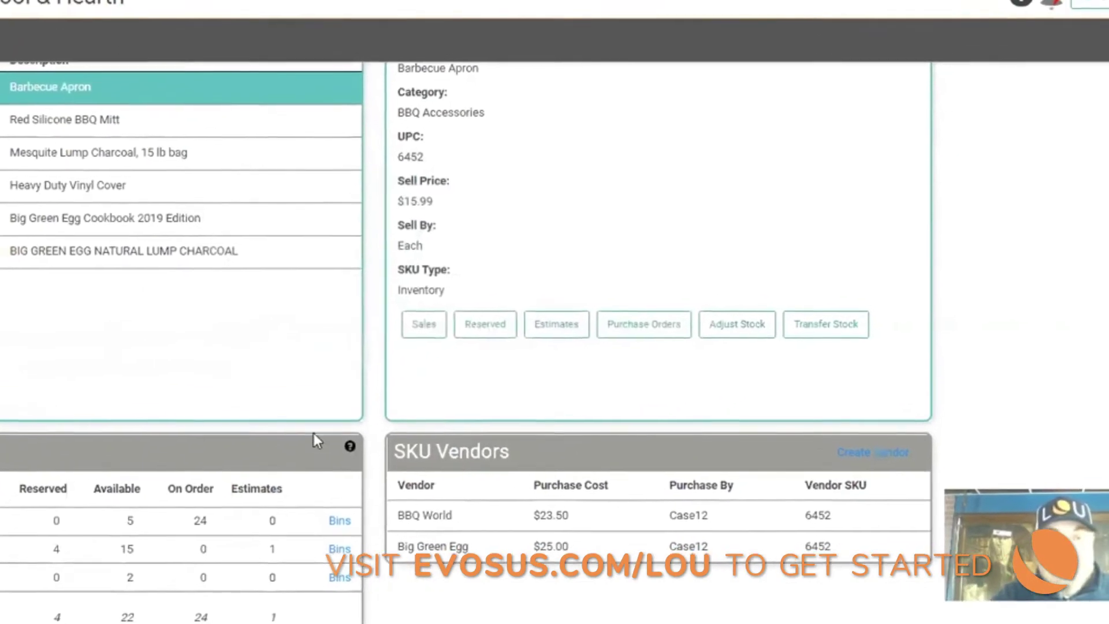
List documents reserving SKU 6452 and open the order profile of sales order DOC1462.
left_click(482, 328)
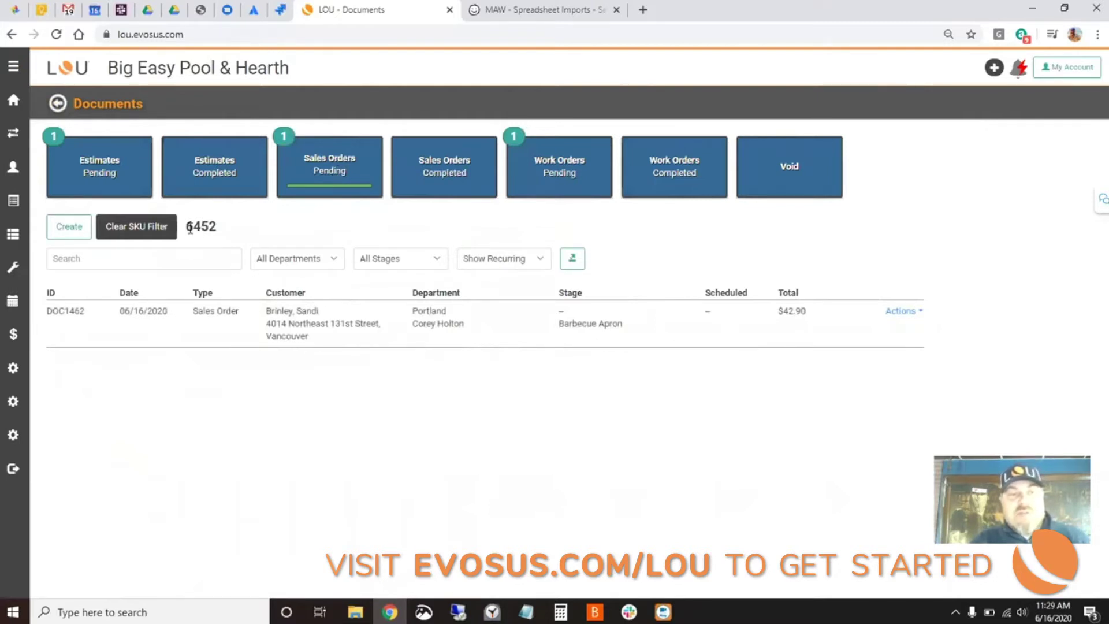
left_click_drag(190, 228, 217, 227)
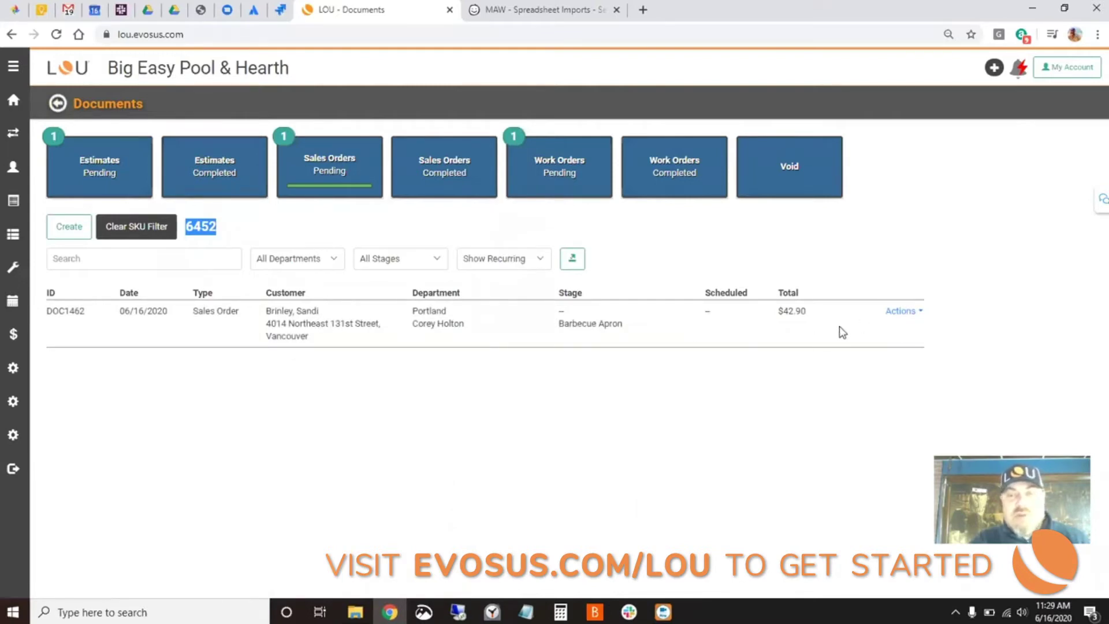
left_click(902, 312)
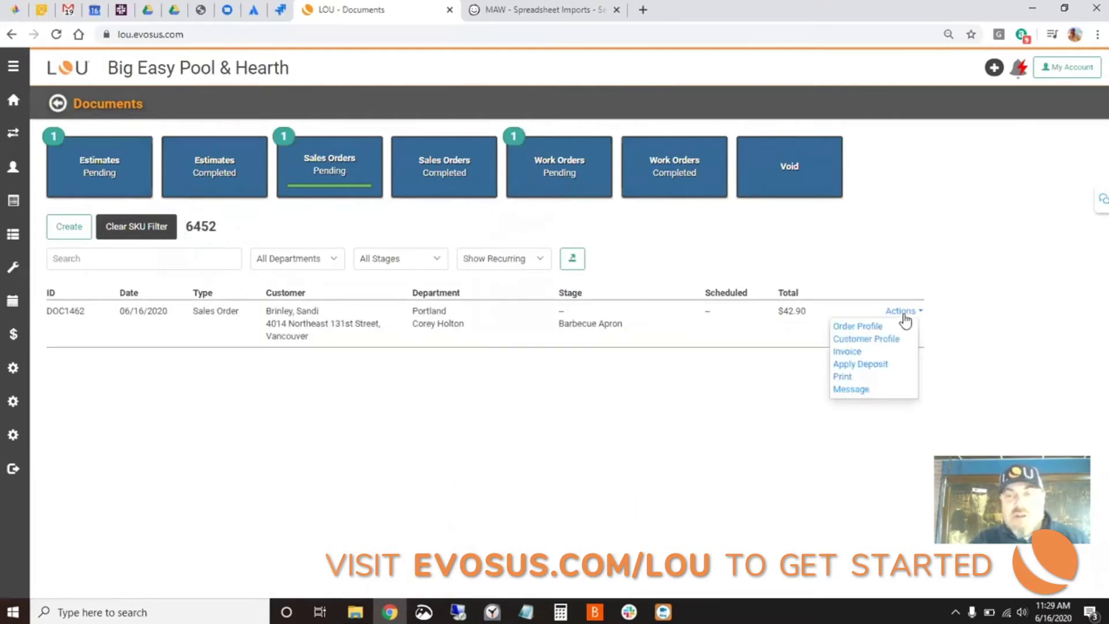
left_click(868, 327)
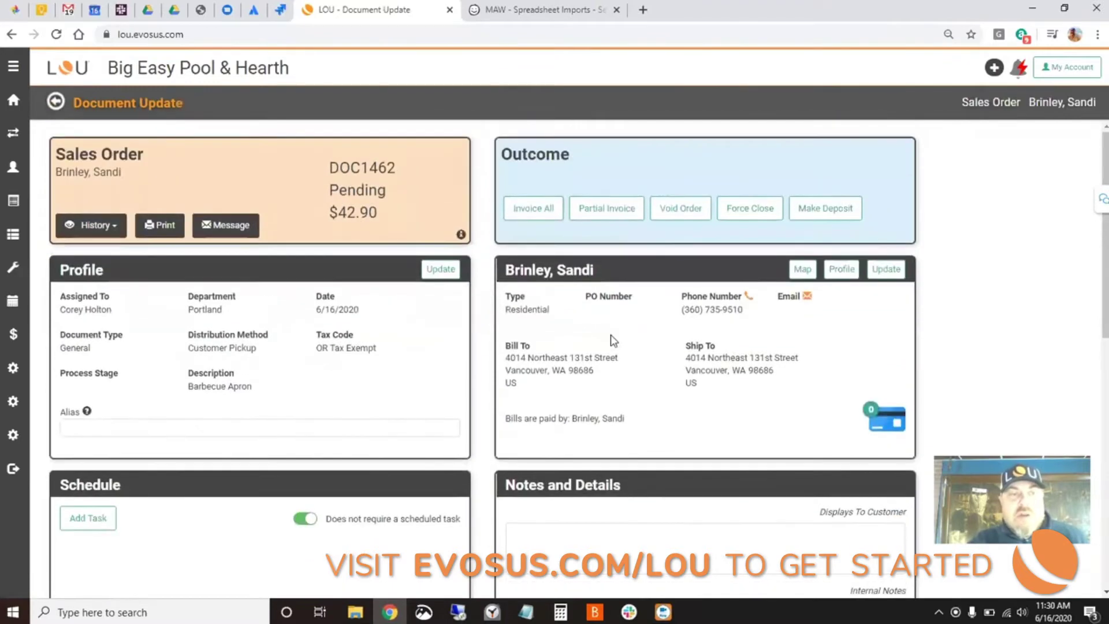
Review order DOC1462's profile, customer details and Barbecue Apron line, totalling $42.90.
scroll(604, 354, "down", 7)
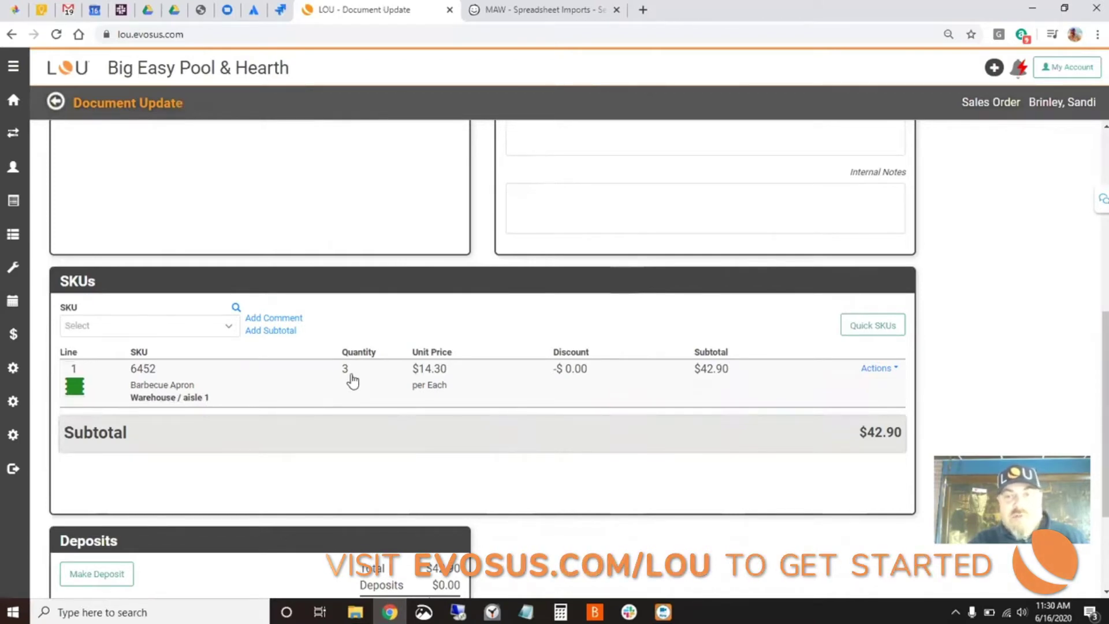
scroll(353, 378, "up", 6)
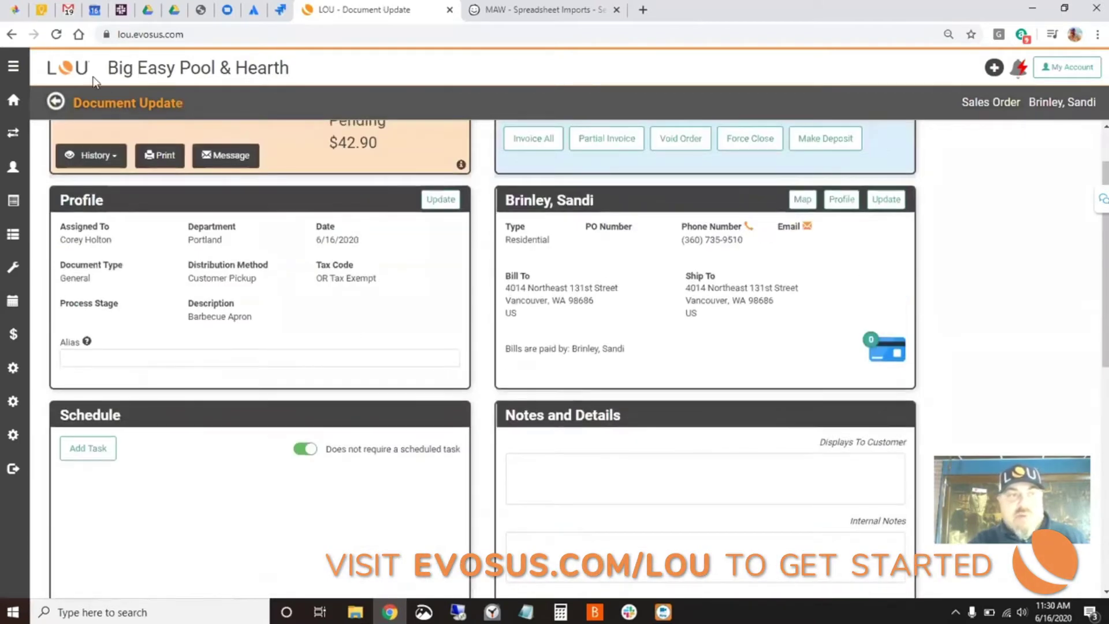
Return to the documents list and show pending work order DOC1347 for SKU 6452.
left_click(12, 35)
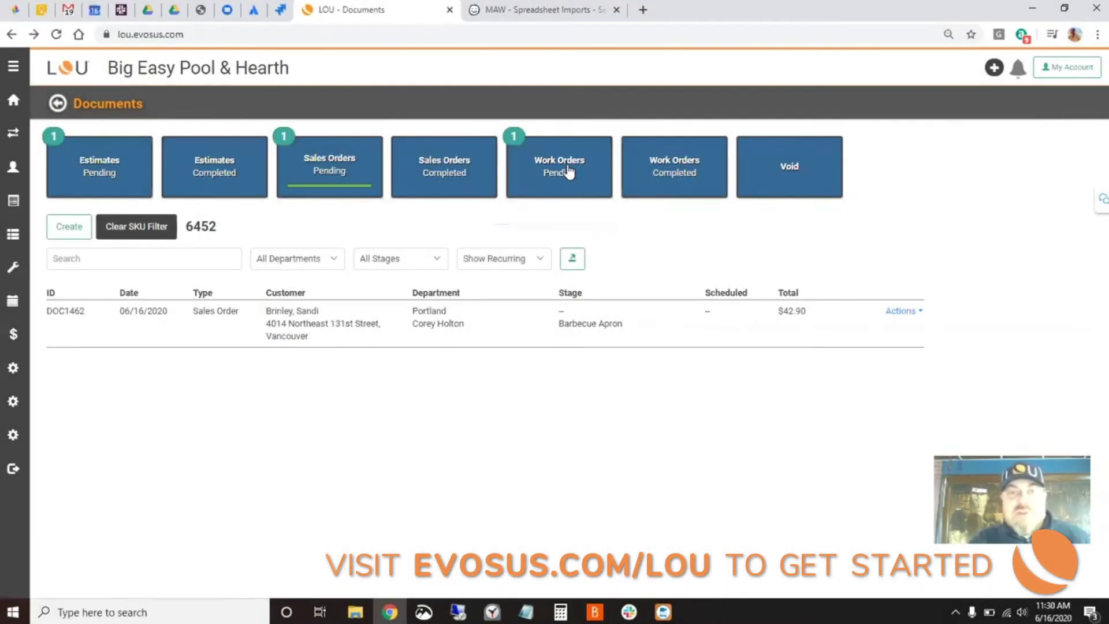
left_click(569, 171)
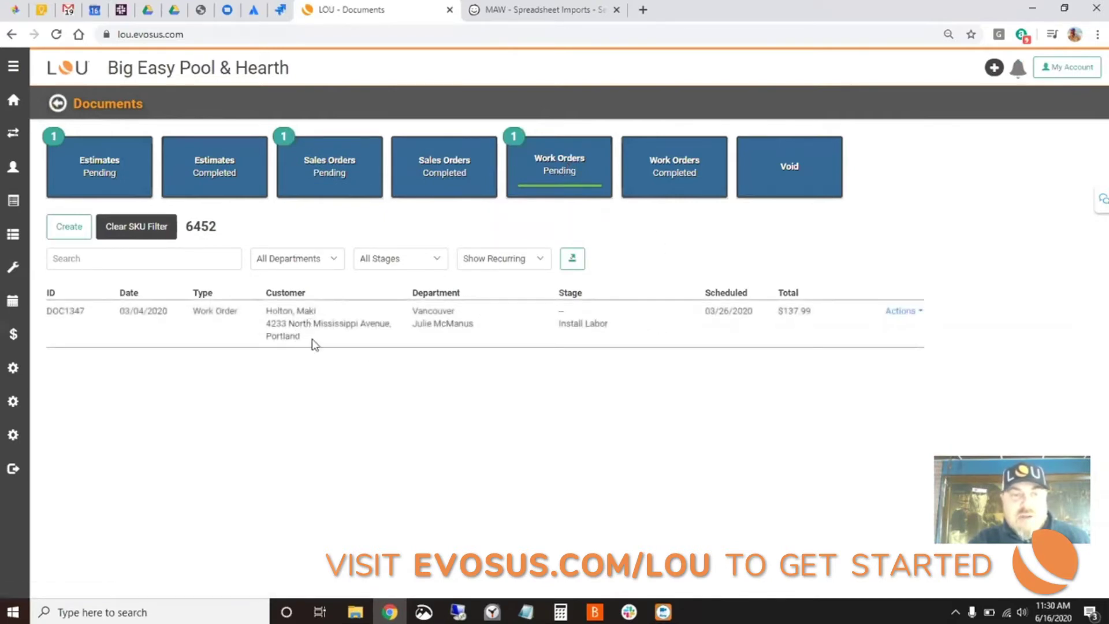
left_click(901, 312)
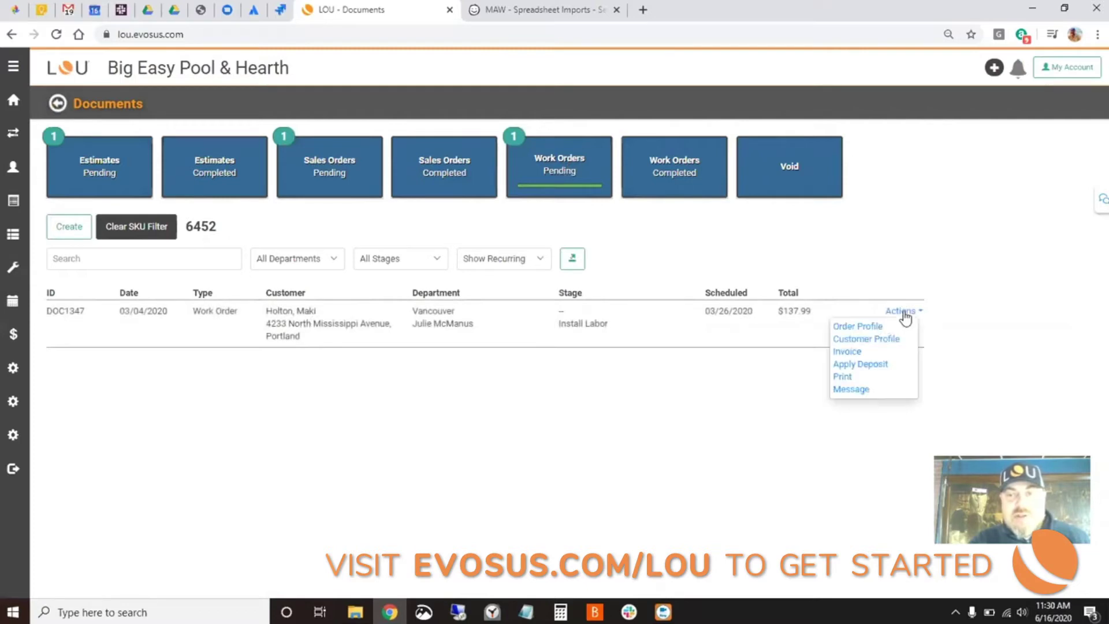
left_click(868, 324)
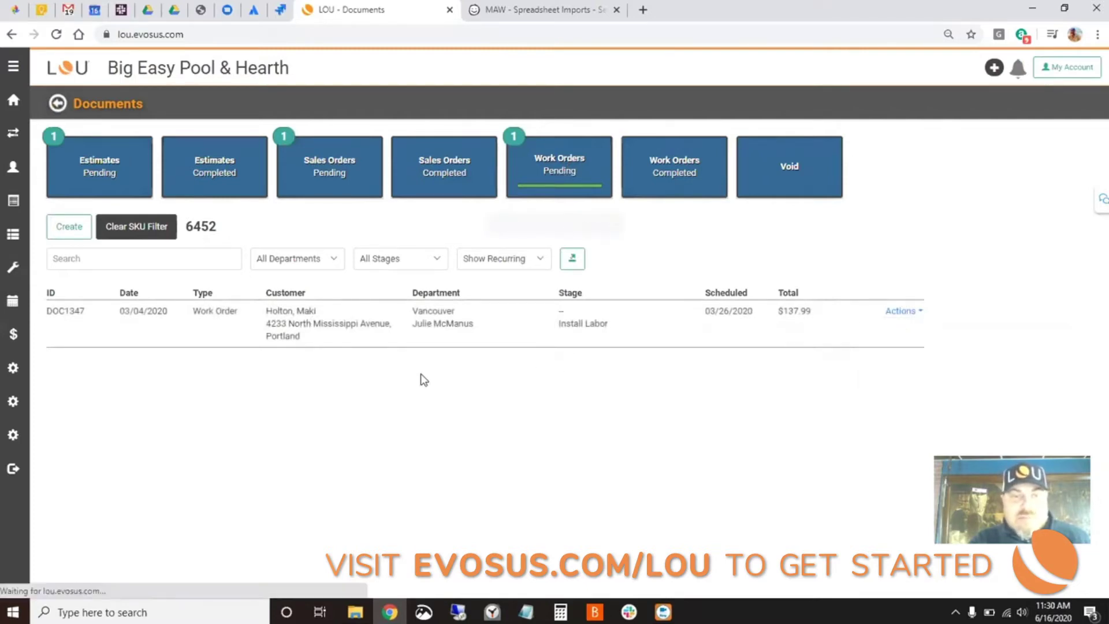
scroll(422, 375, "down", 3)
scroll(420, 372, "down", 4)
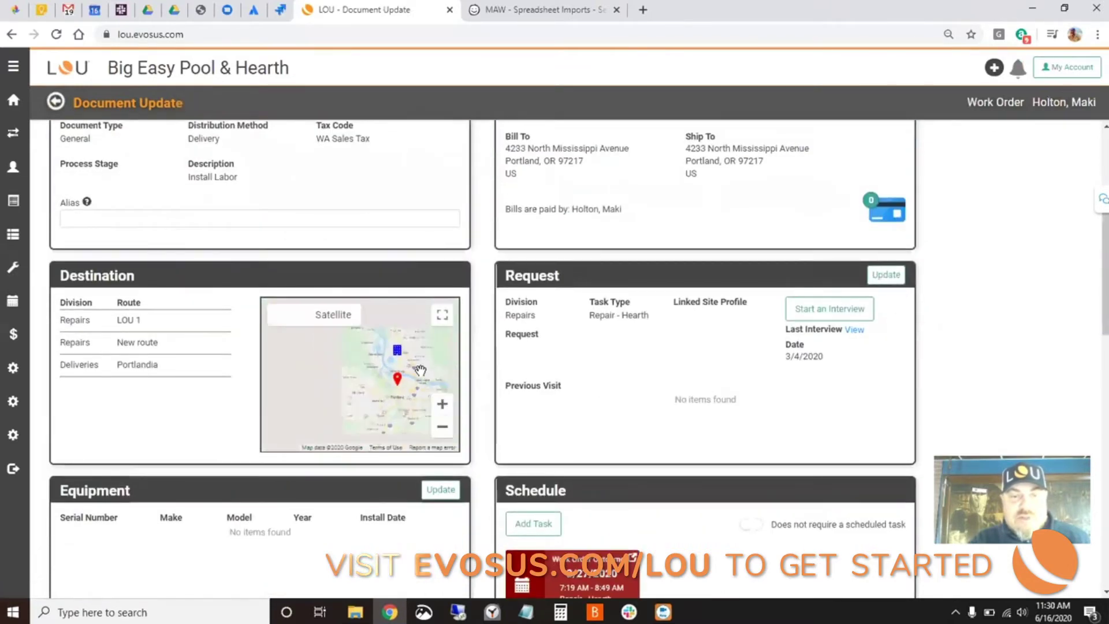
scroll(483, 383, "down", 5)
scroll(487, 393, "down", 8)
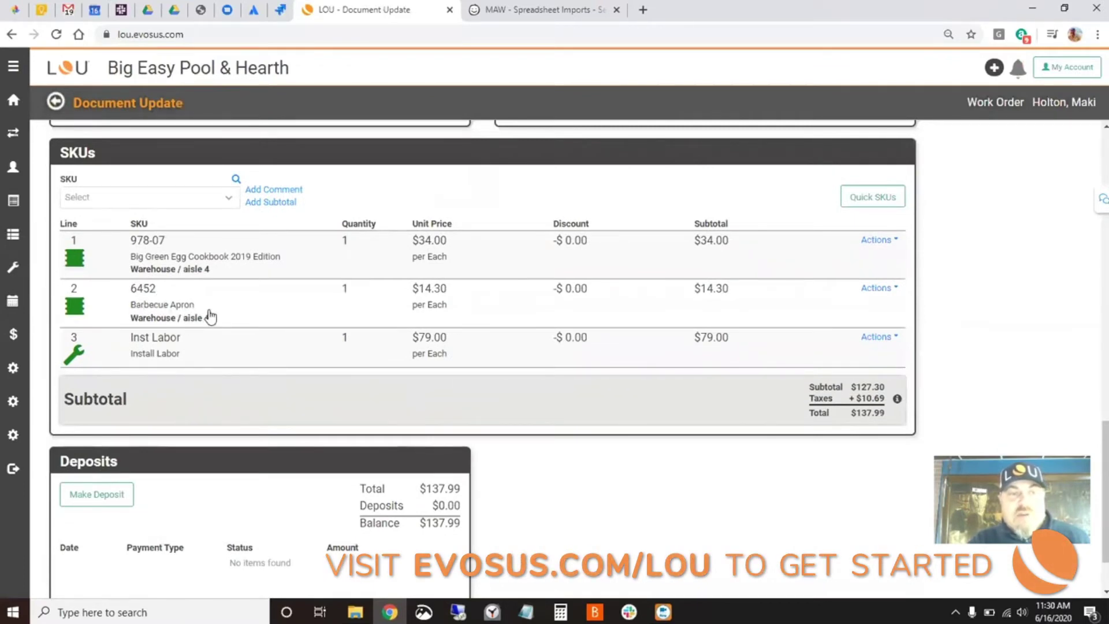
scroll(231, 303, "up", 8)
left_click(10, 35)
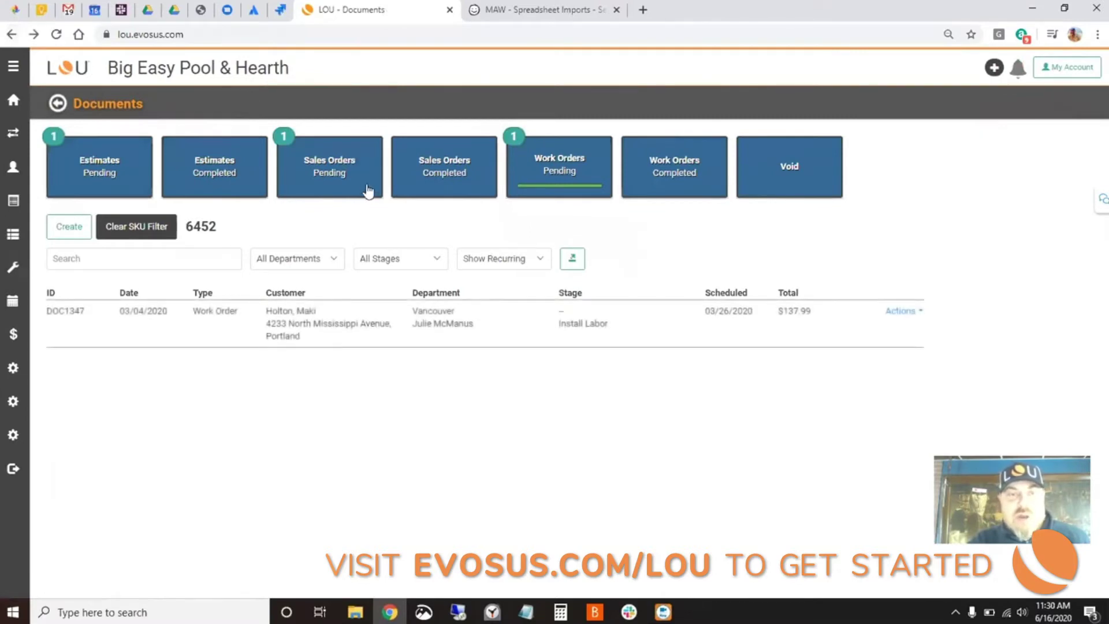
left_click(11, 36)
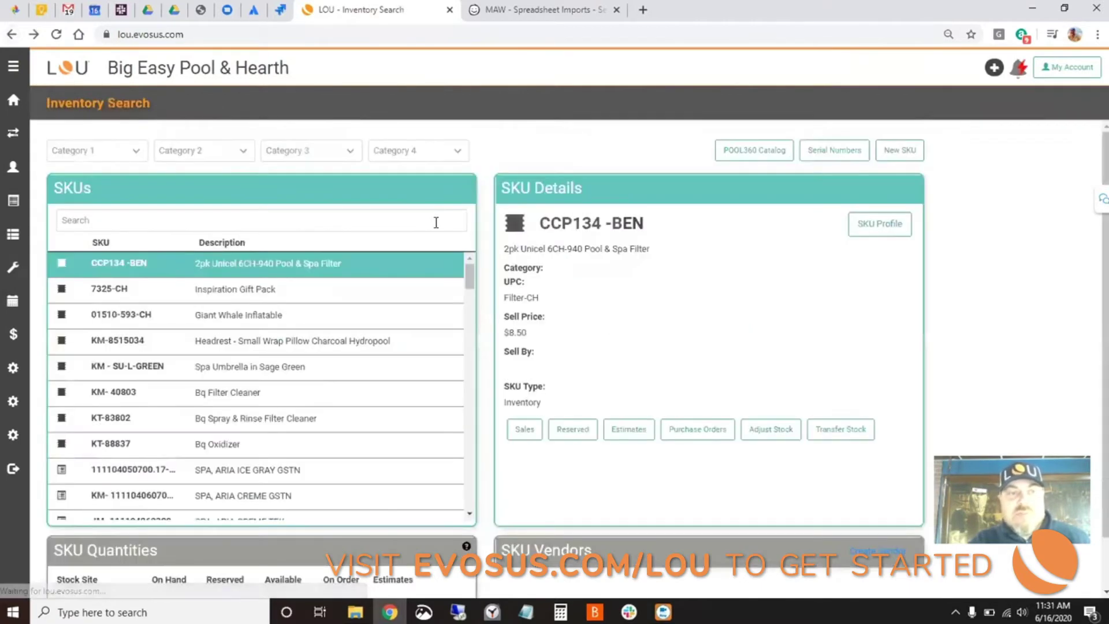
Filter Inventory Search to BBQ Accessories and list Barbecue Apron 6452's pending estimate DOC1463 ($14.30).
scroll(552, 312, "down", 2)
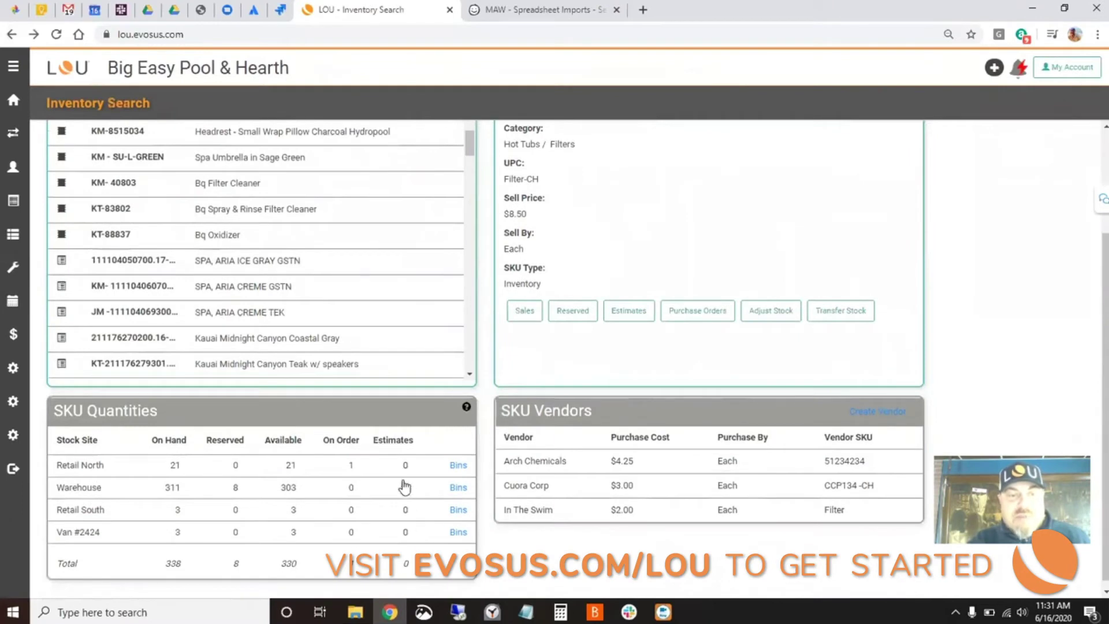
scroll(226, 326, "up", 1)
scroll(206, 231, "up", 2)
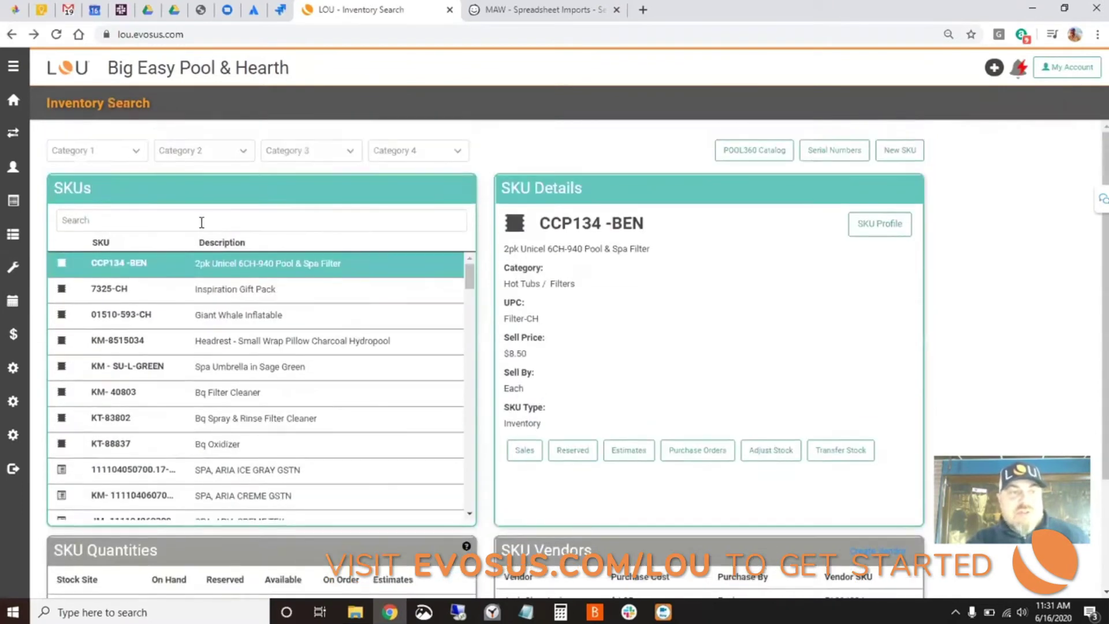
left_click(124, 157)
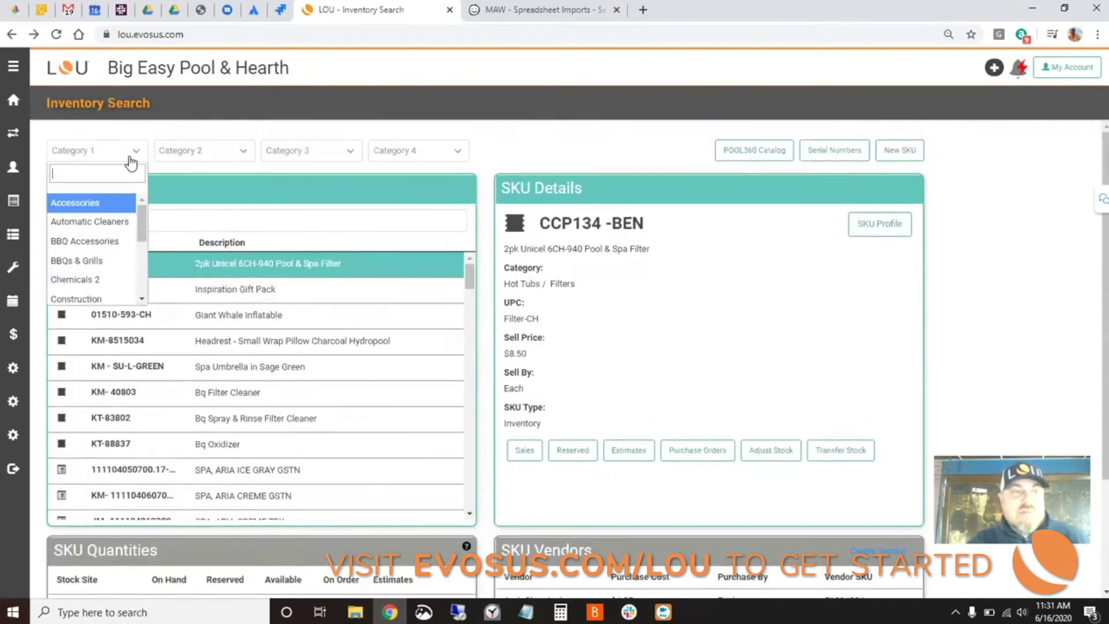
left_click(98, 238)
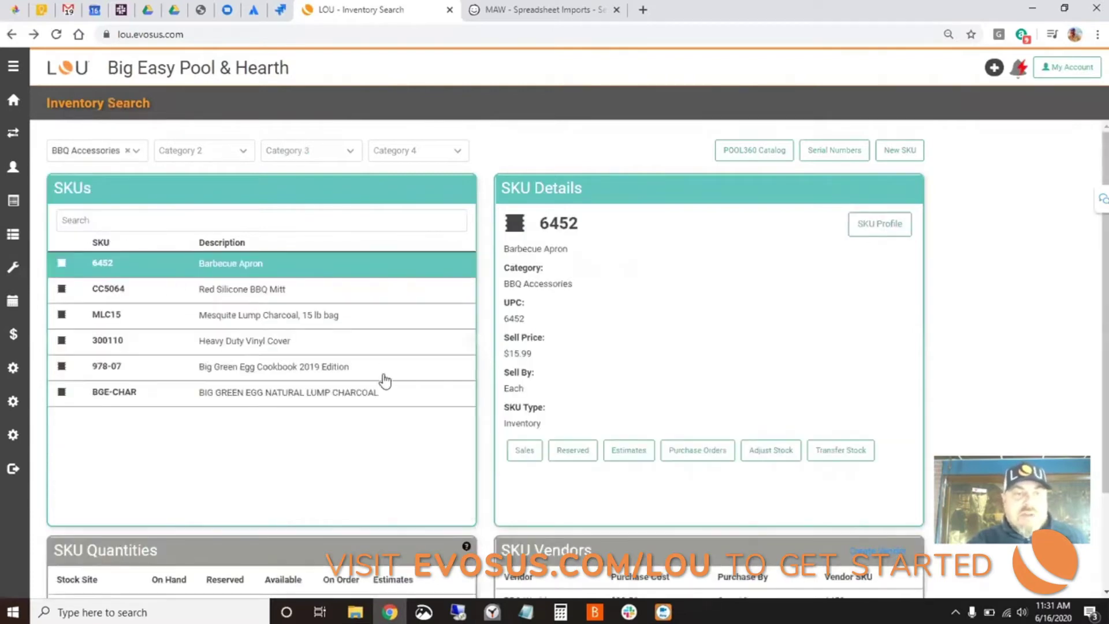
scroll(425, 414, "down", 2)
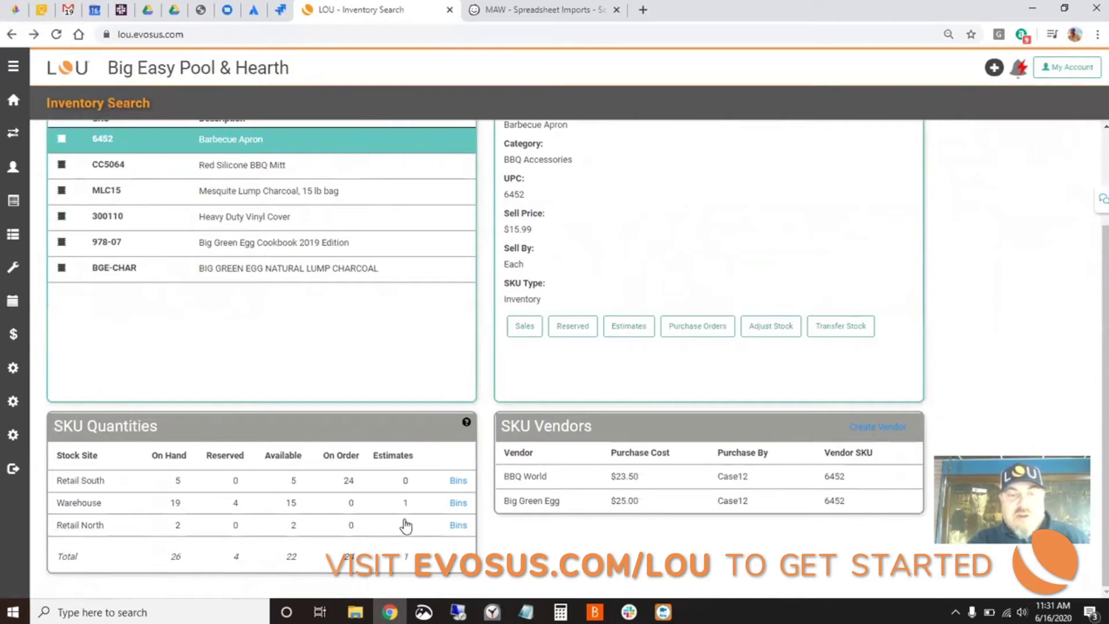
left_click(633, 330)
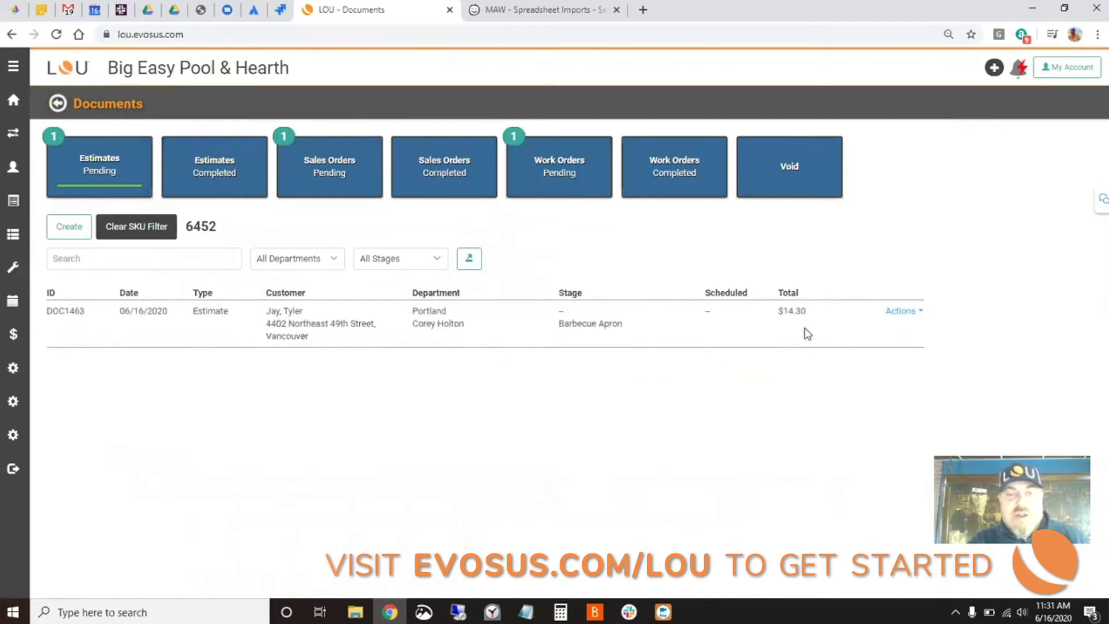
Open estimate DOC1463's profile and scroll through its notes and Barbecue Apron line.
left_click(903, 312)
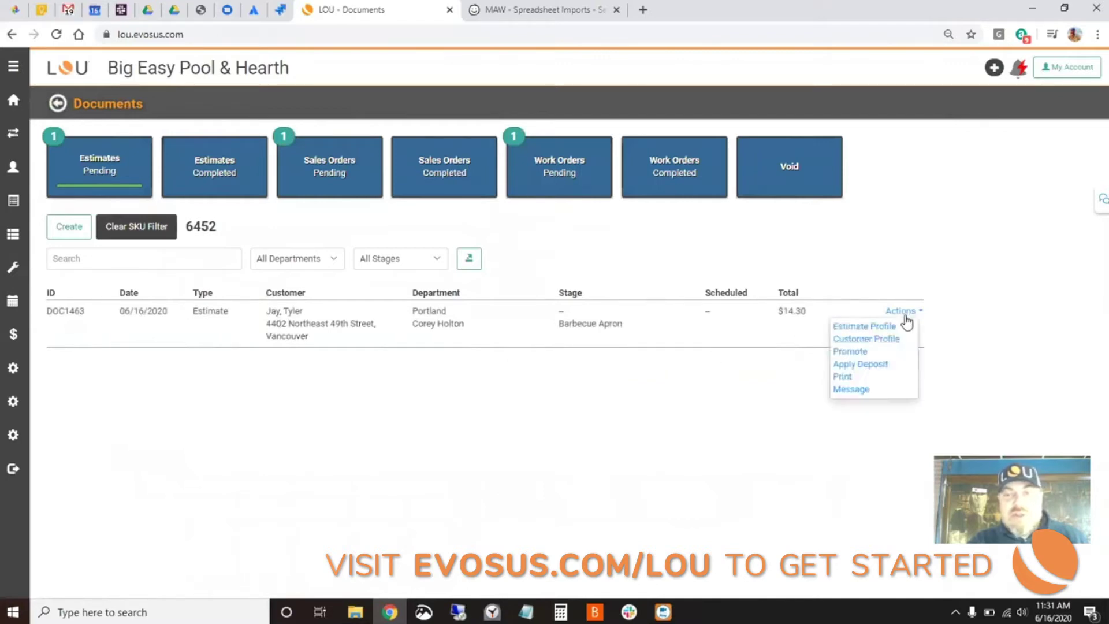
left_click(871, 327)
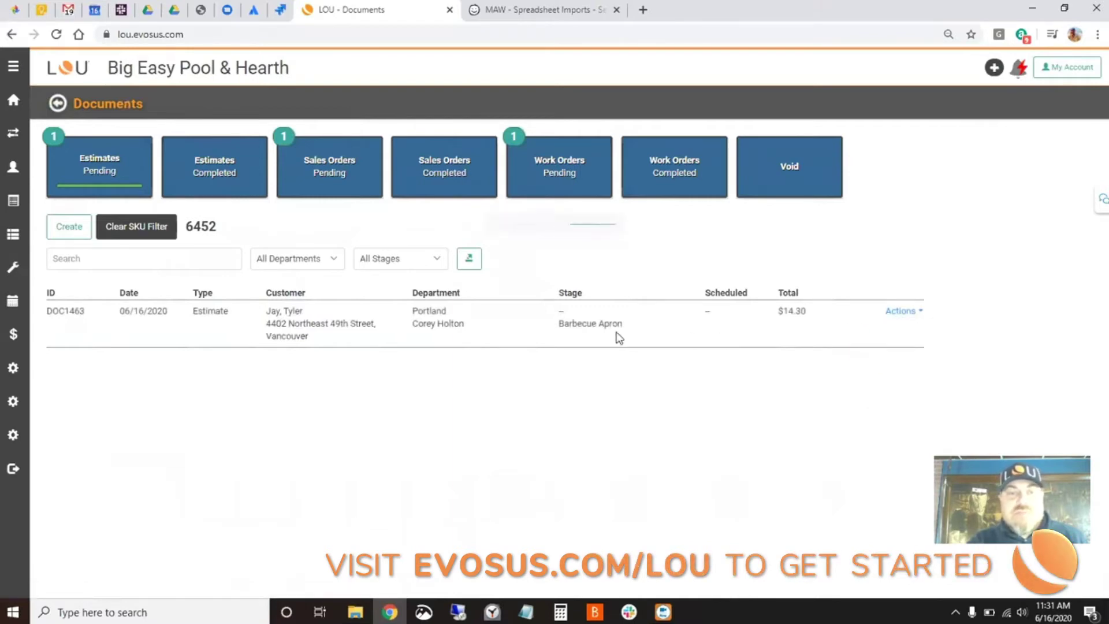
scroll(585, 358, "down", 4)
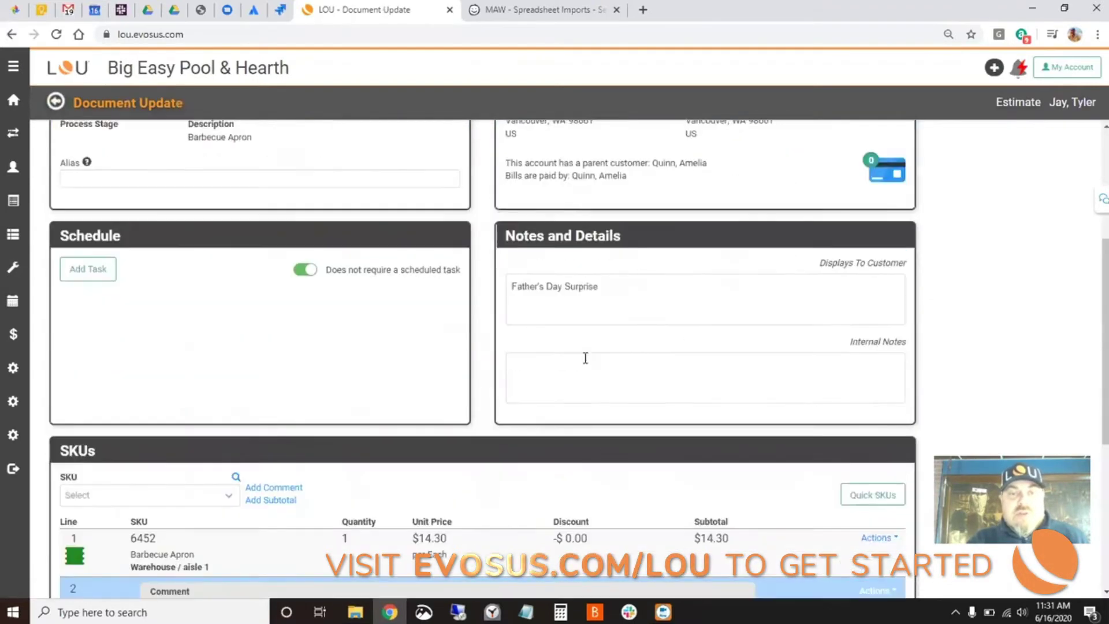
scroll(585, 358, "down", 4)
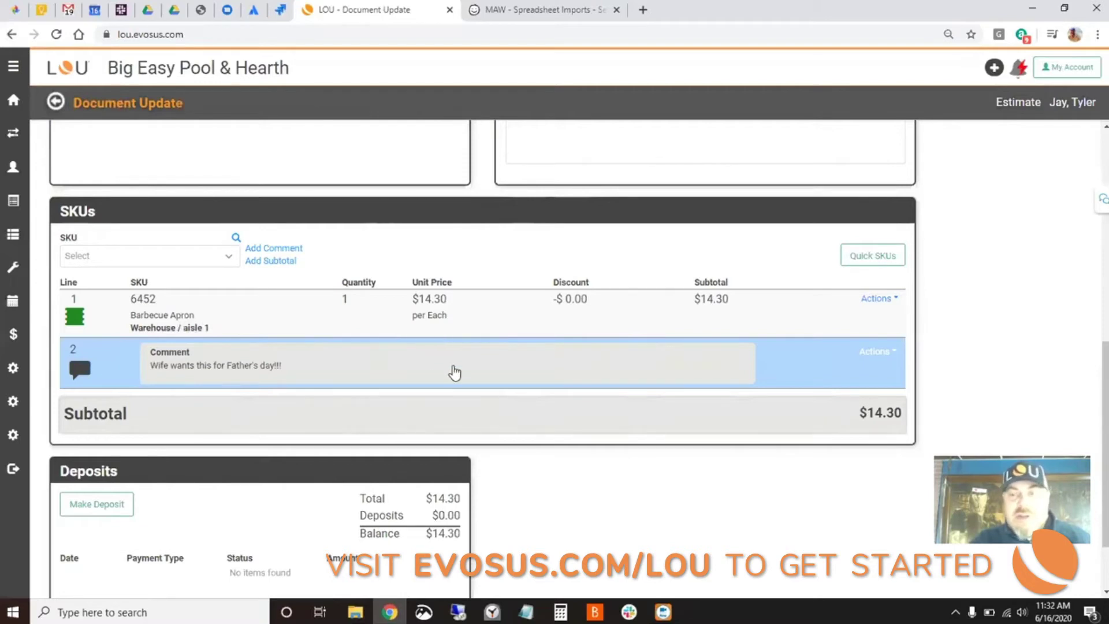
scroll(455, 369, "up", 7)
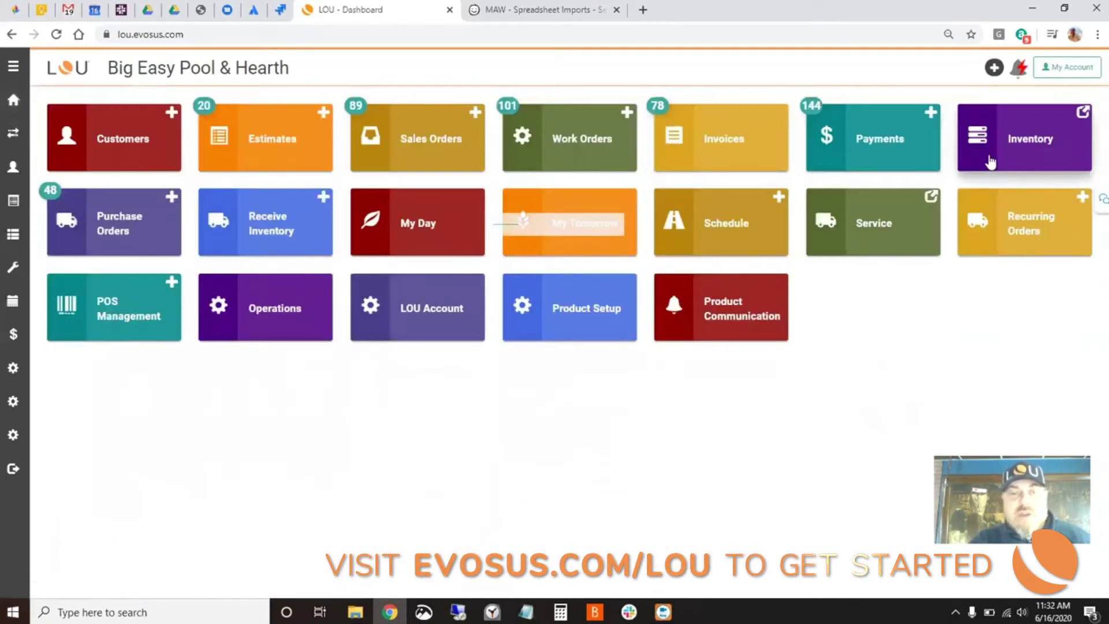
Filter Inventory Search to BBQ Accessories and view Barbecue Apron 6452's stock by site and vendors.
left_click(990, 162)
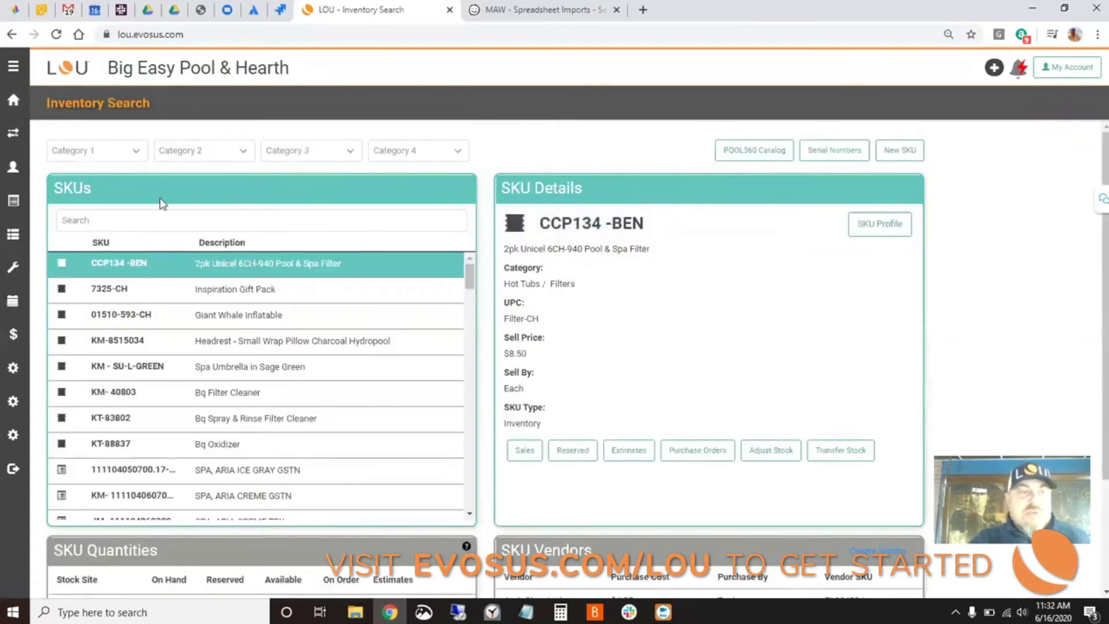
left_click(107, 151)
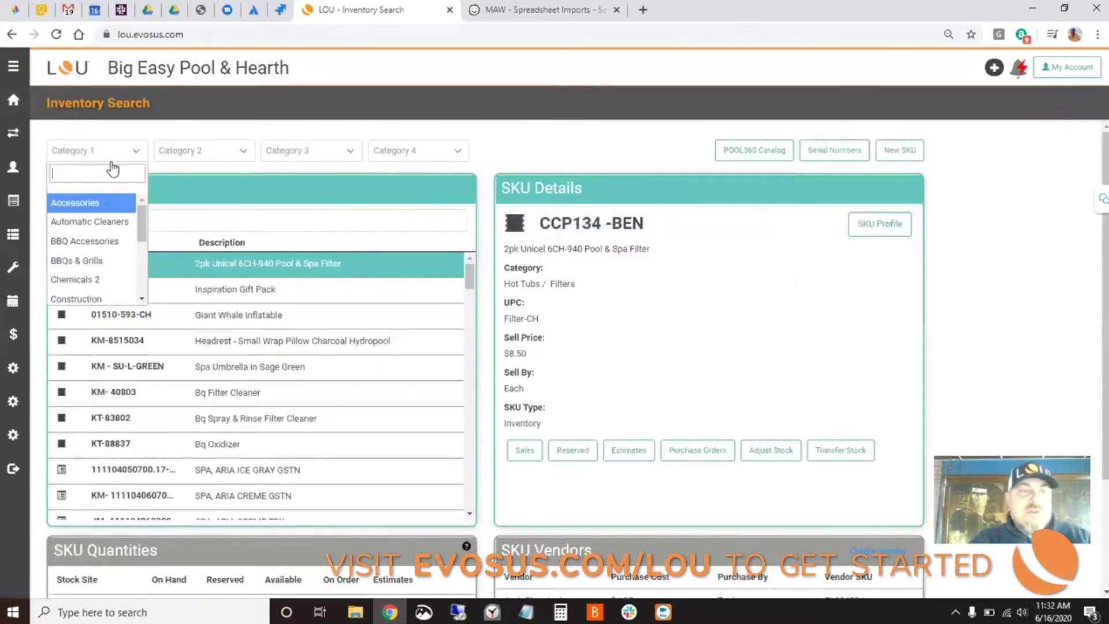
left_click(101, 241)
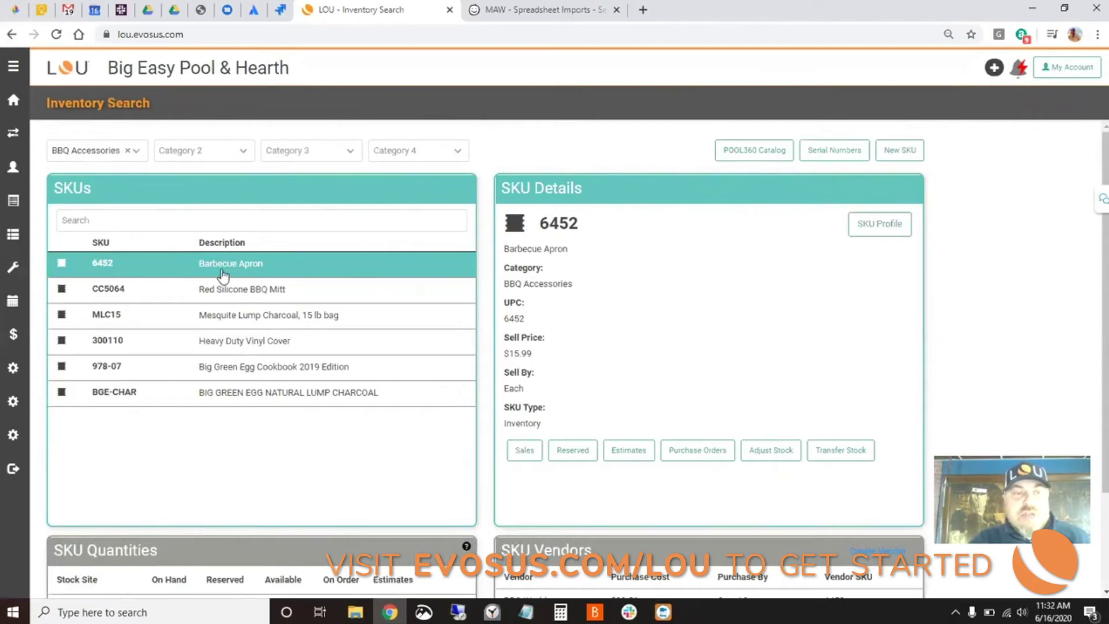
scroll(358, 363, "down", 2)
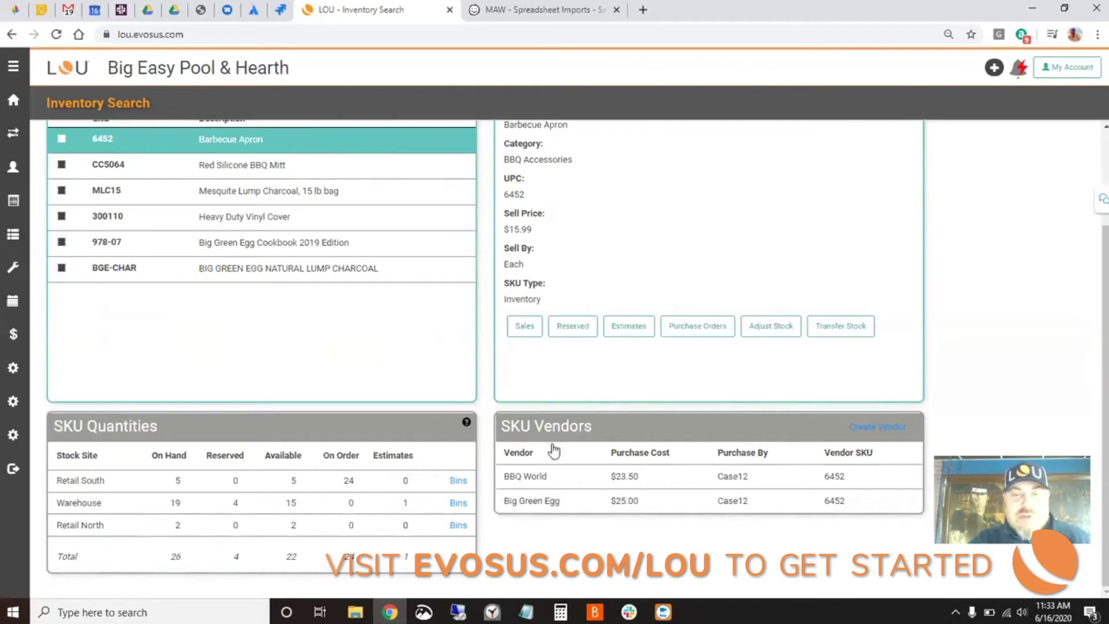
Open Barbecue Apron's pending purchase order PO1063 and review its three SKU lines totalling $4,670.00.
left_click(700, 328)
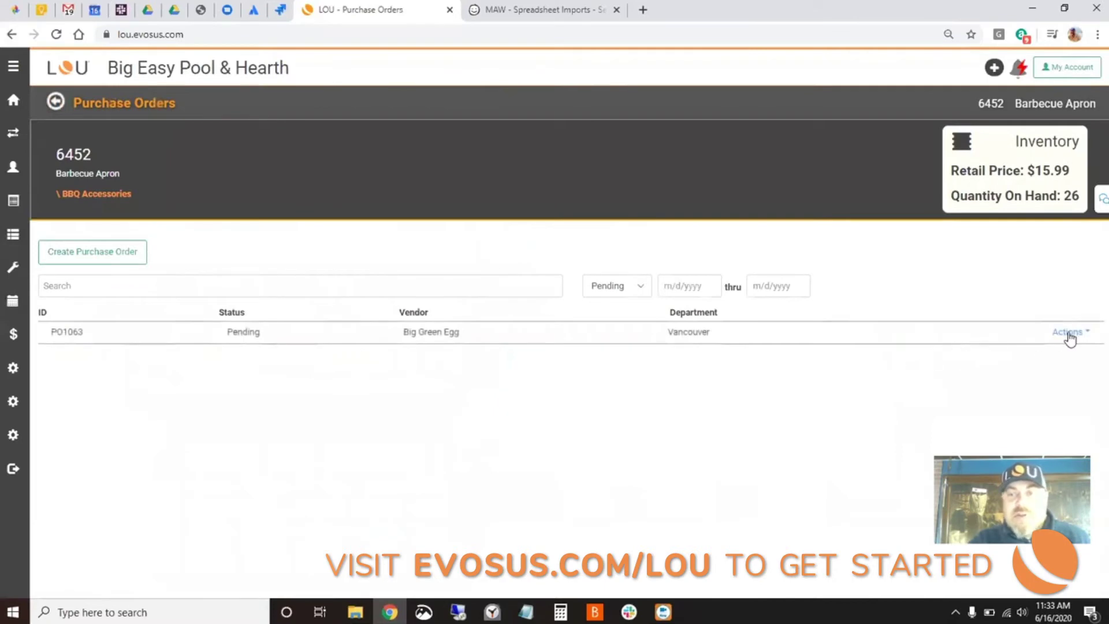
left_click(1068, 333)
left_click(1024, 348)
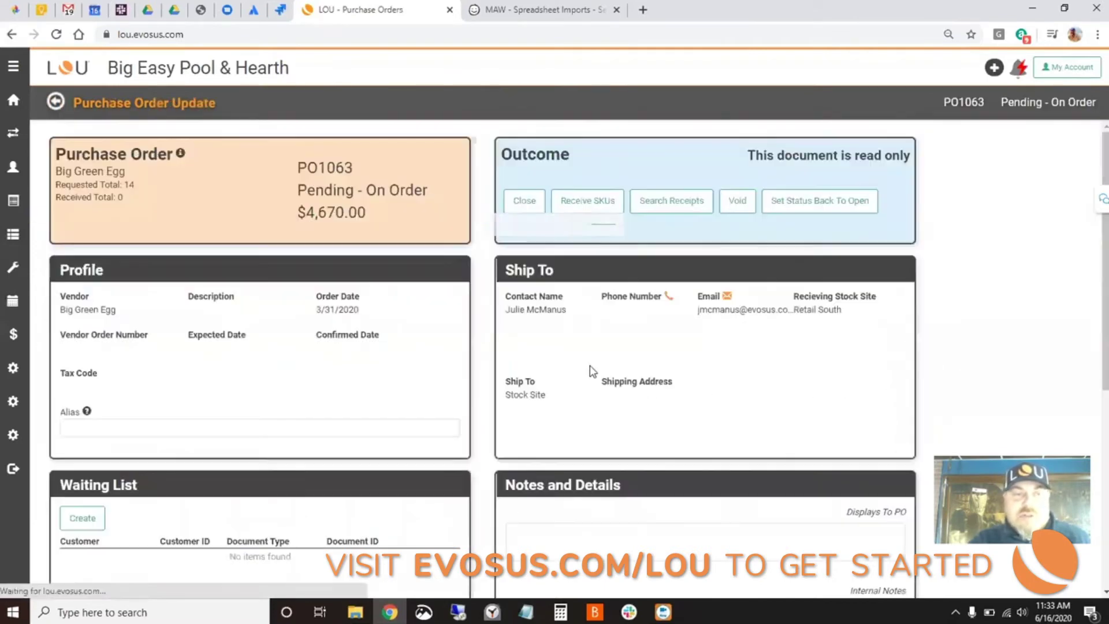
scroll(386, 386, "down", 6)
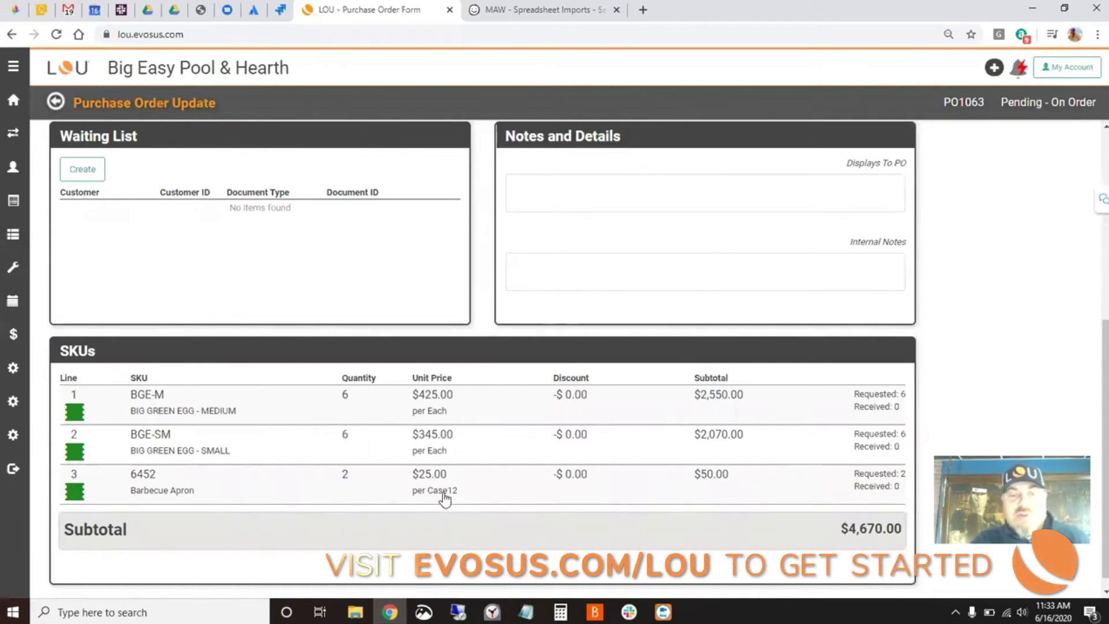
scroll(445, 498, "up", 3)
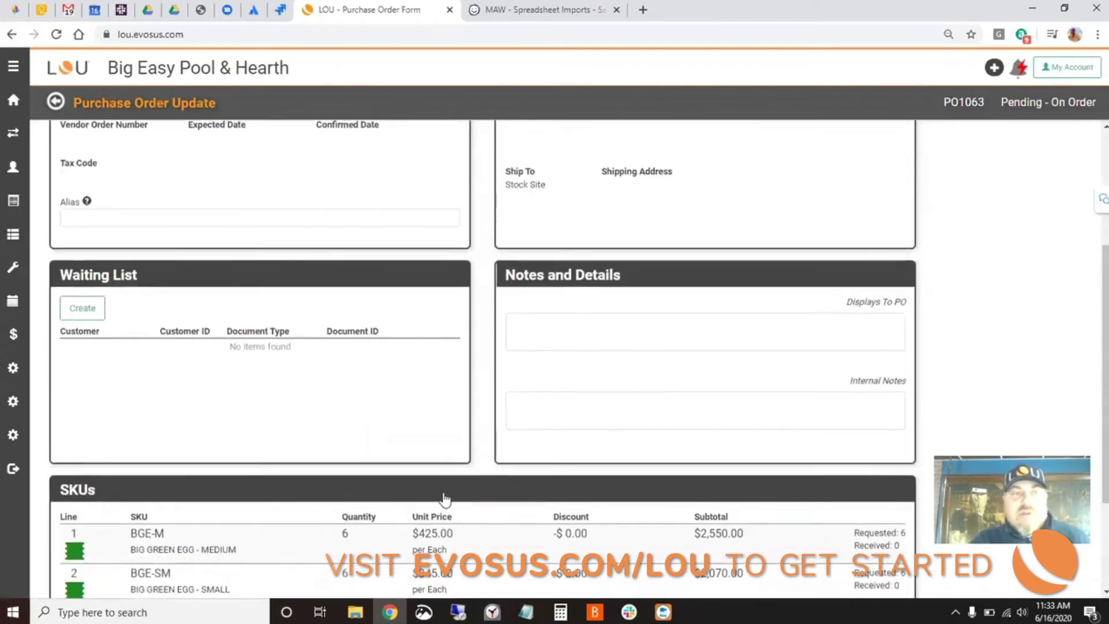
left_click(11, 35)
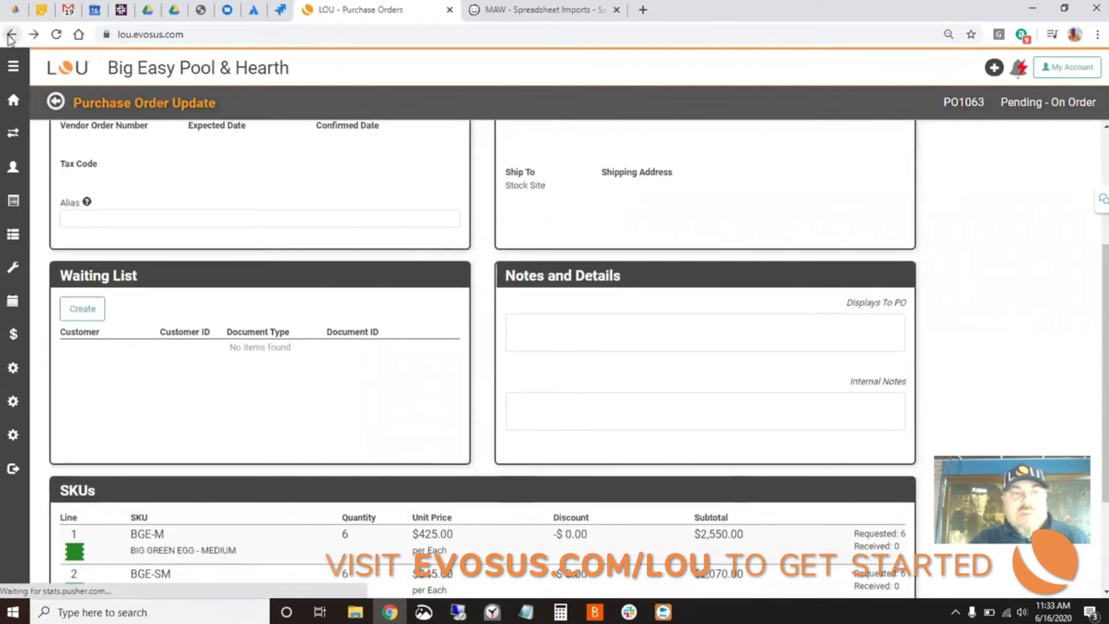
Go back to the unfiltered Inventory Search and open the Category 1 filter choices.
left_click(11, 34)
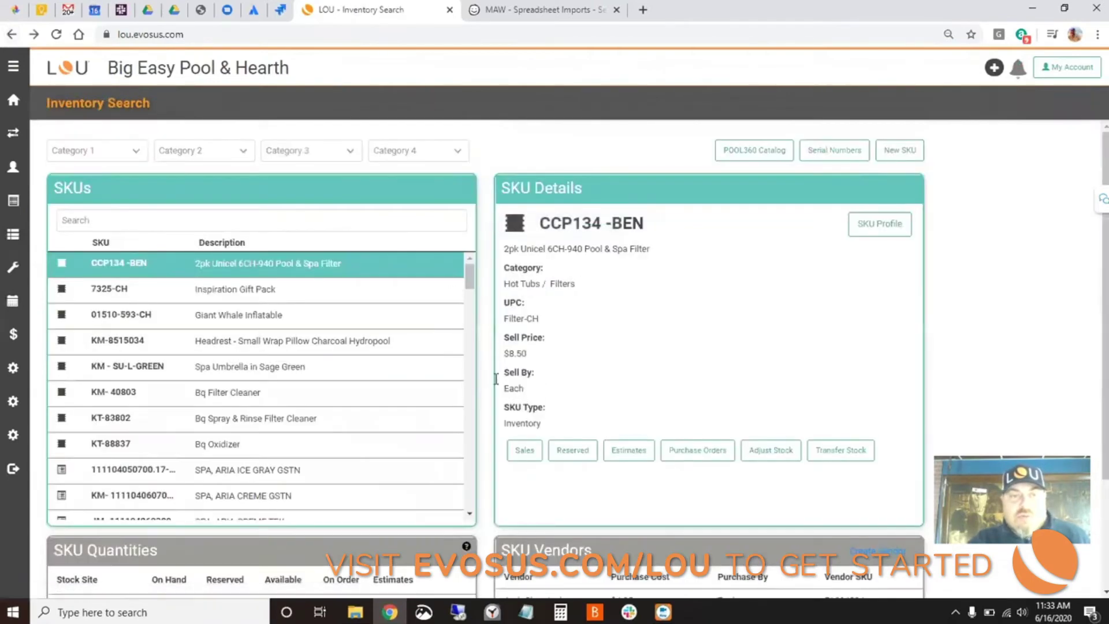
left_click(122, 150)
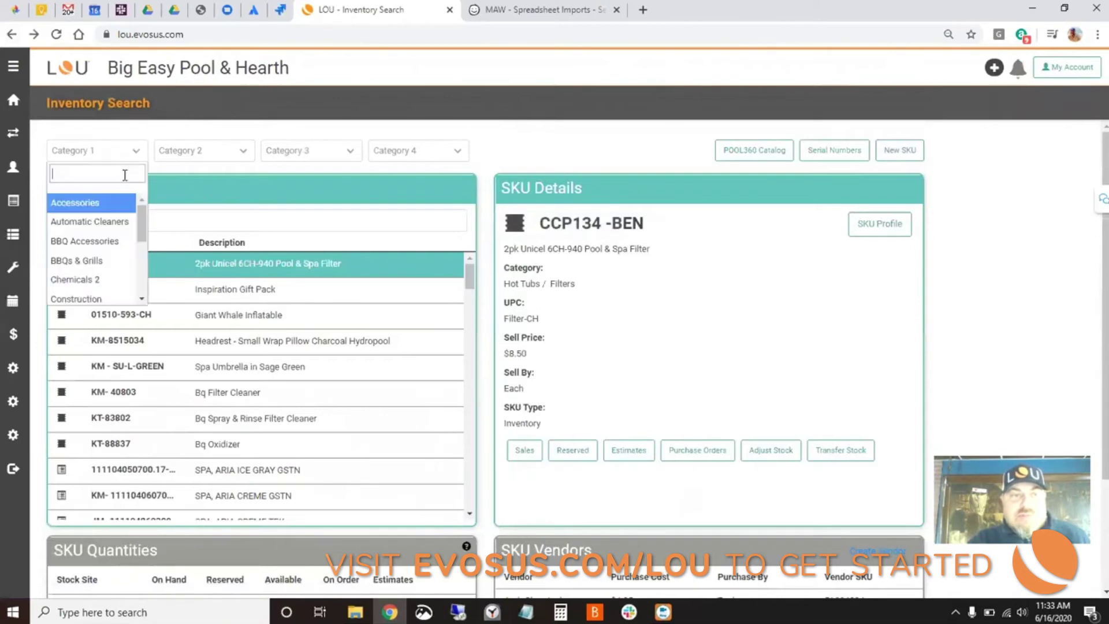
Filter to BBQ Accessories and review Barbecue Apron 6452's site stock and vendors BBQ World and Big Green Egg.
left_click(101, 241)
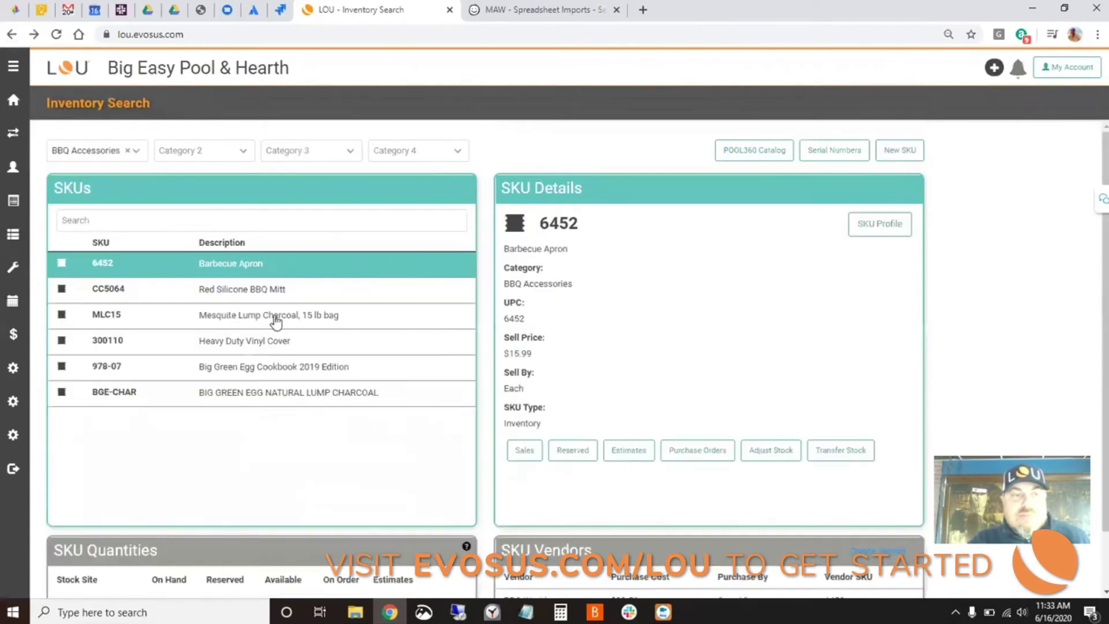
scroll(526, 366, "down", 1)
scroll(526, 366, "down", 2)
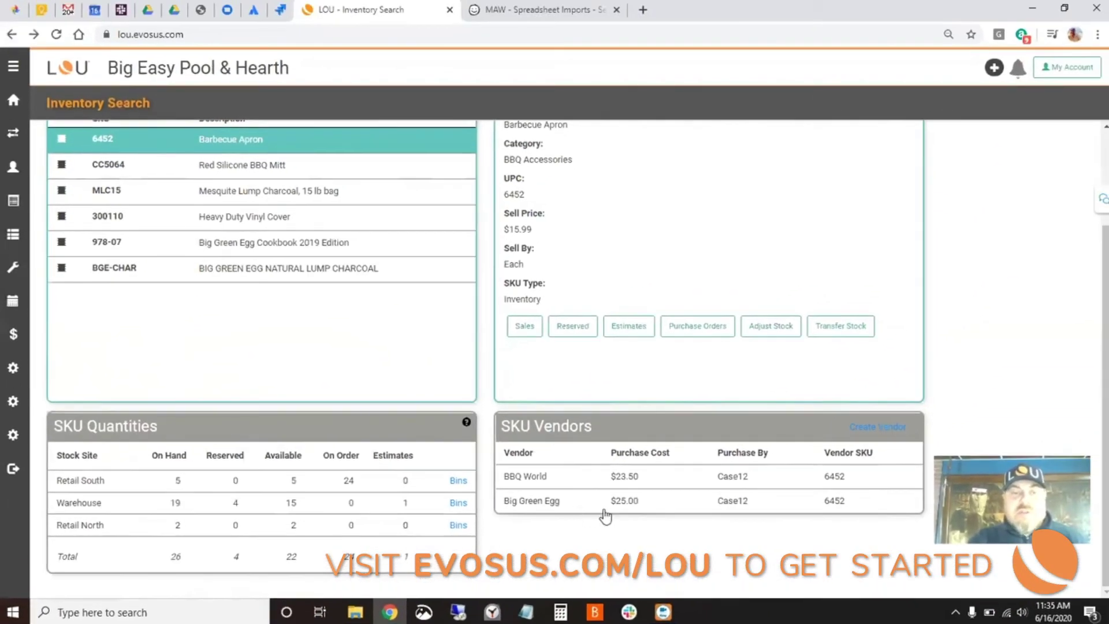
scroll(604, 516, "up", 1)
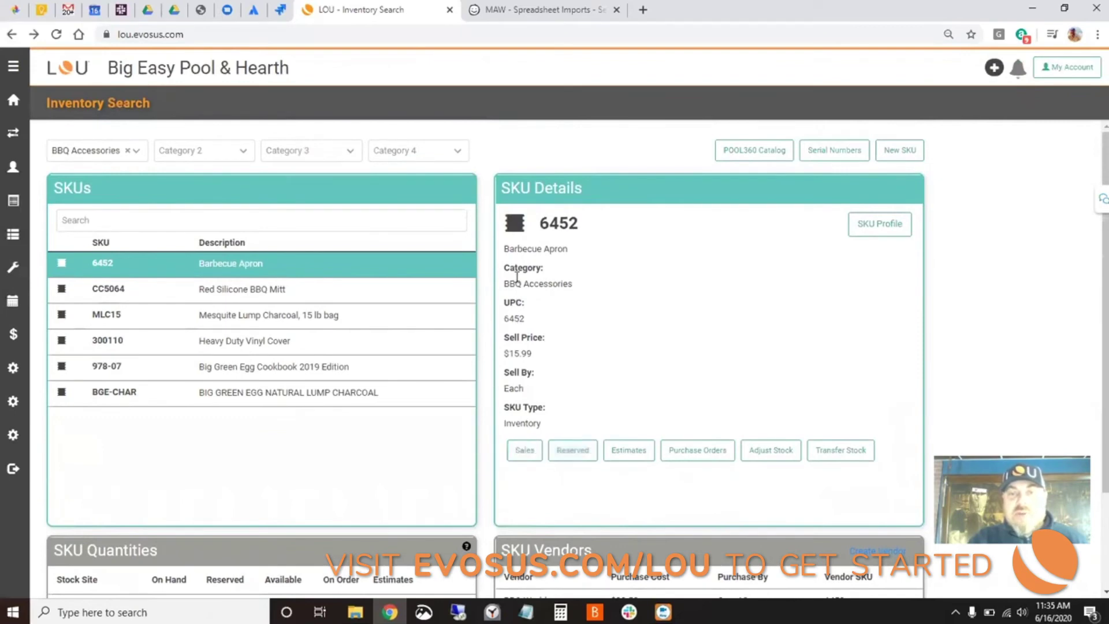
double_click(508, 318)
left_click_drag(509, 353, 520, 354)
left_click(523, 389)
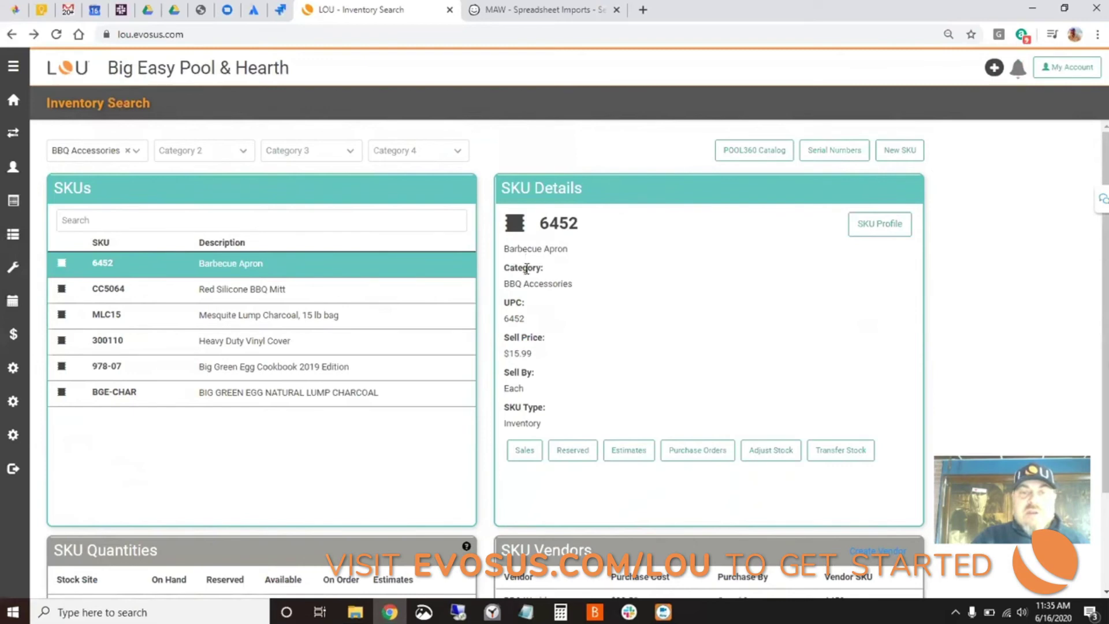
left_click_drag(532, 353, 515, 354)
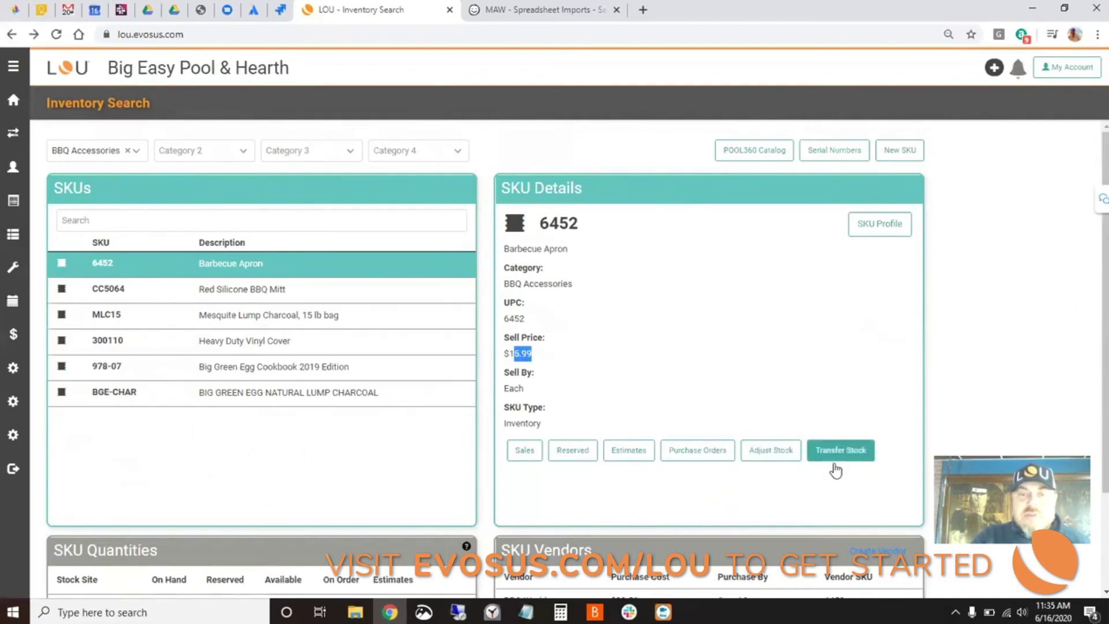
left_click(853, 233)
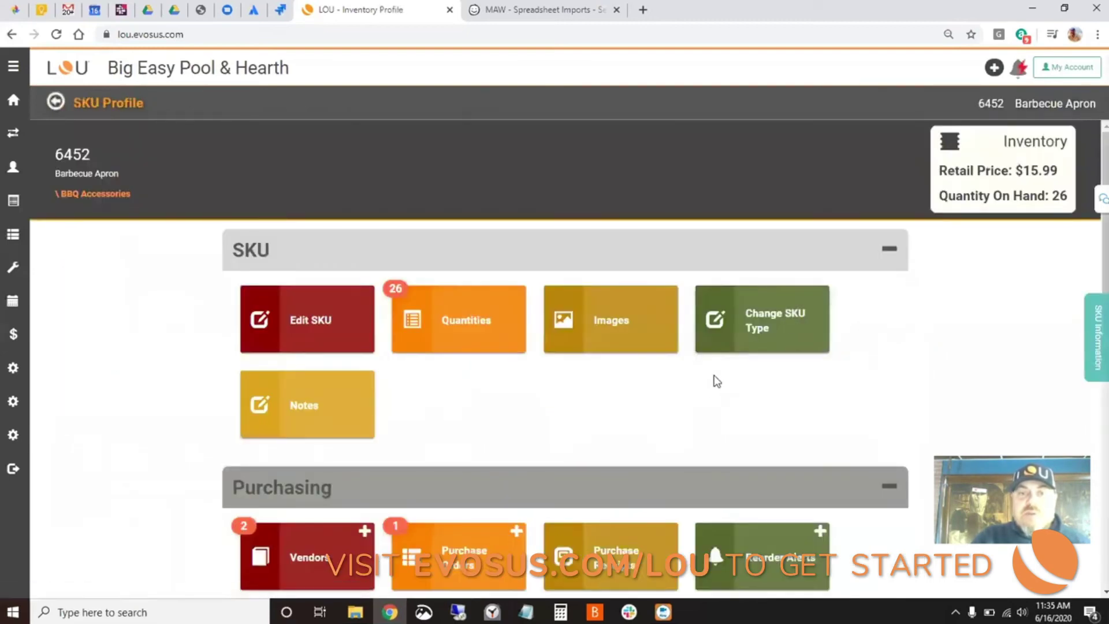
Browse the SKU Profile tiles, then return to the unfiltered Inventory Search showing CCP134 -BEN.
scroll(716, 381, "down", 1)
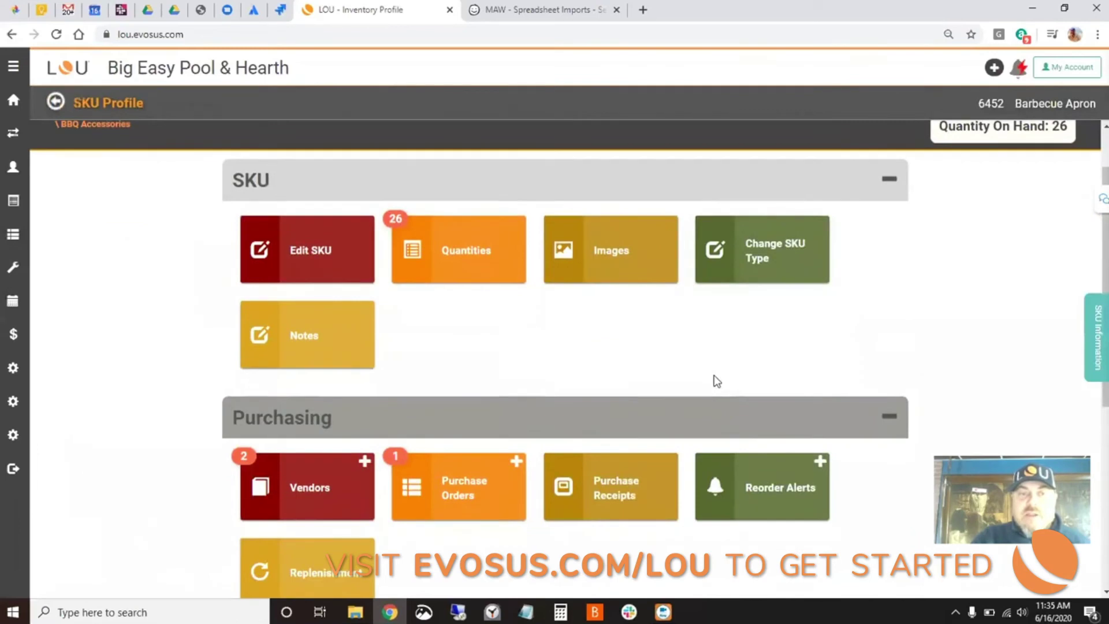
scroll(716, 381, "down", 1)
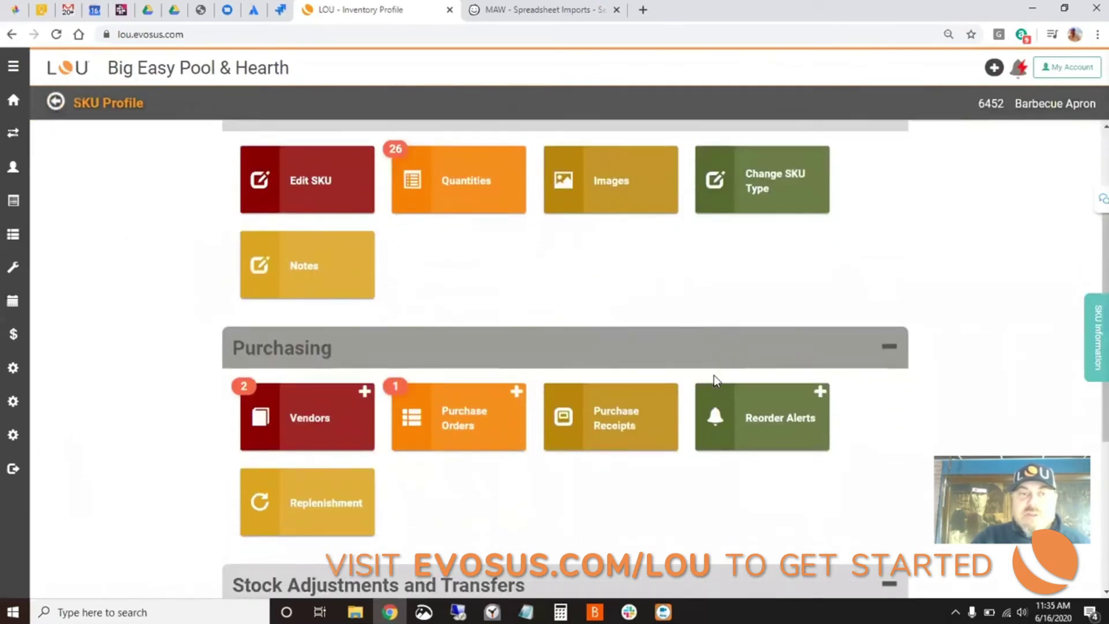
scroll(716, 381, "down", 4)
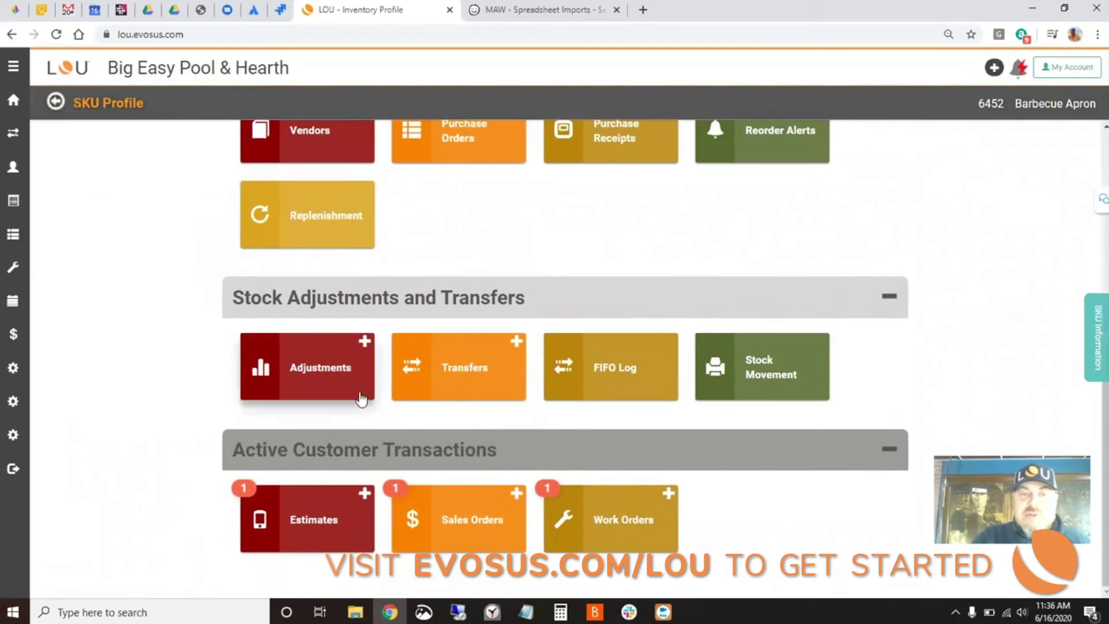
scroll(360, 399, "up", 2)
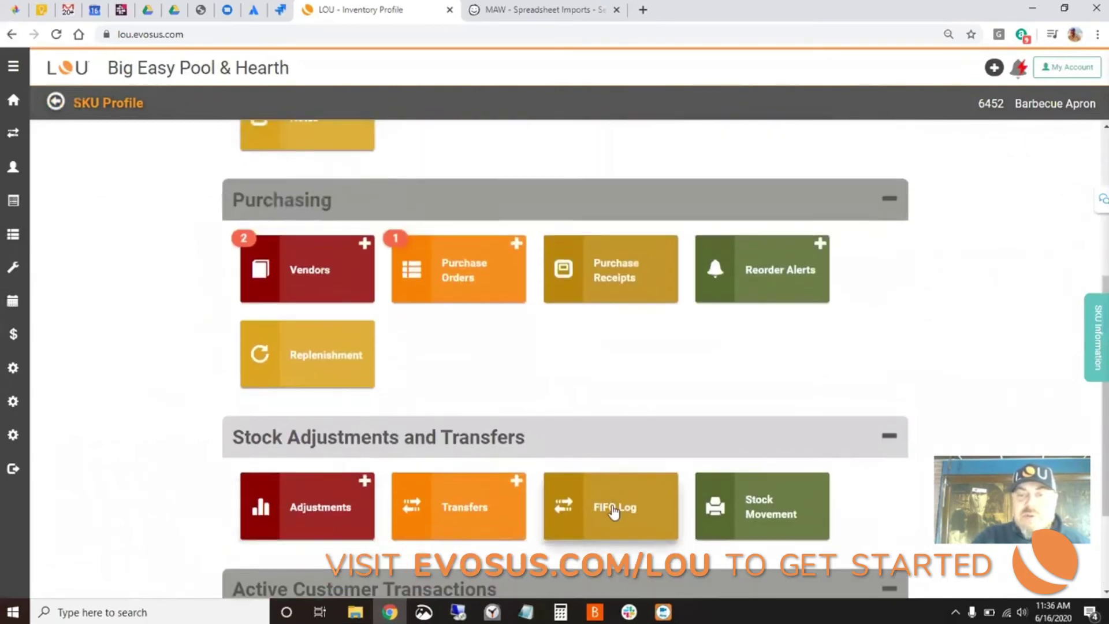
scroll(614, 511, "up", 3)
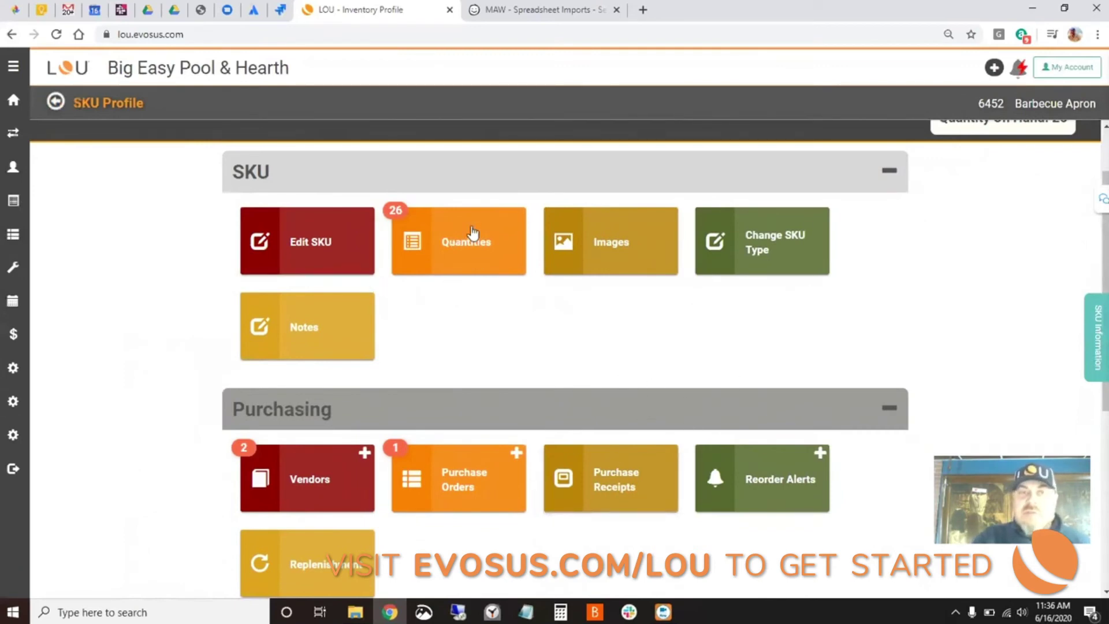
left_click(55, 104)
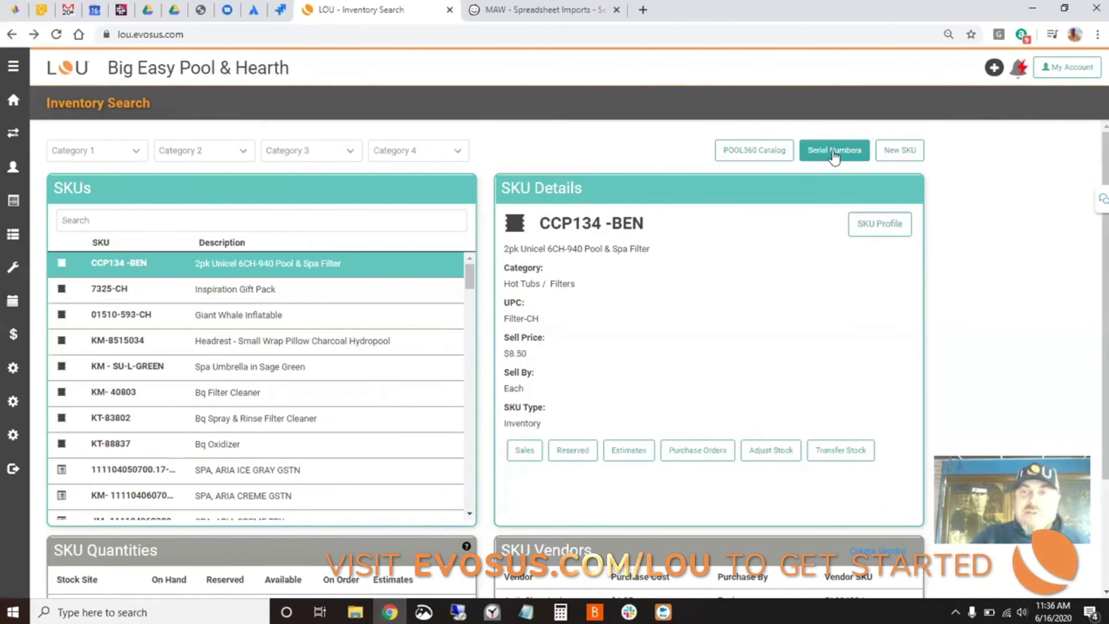
Open the Serial Numbers page and look through its 40 in-stock serial numbers.
left_click(835, 155)
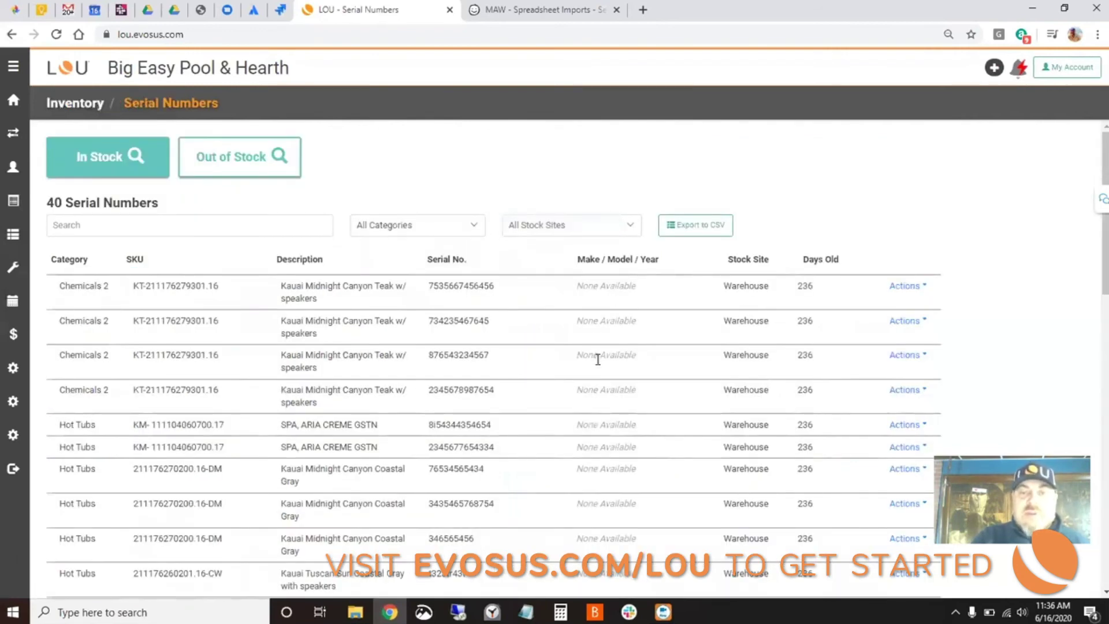
scroll(598, 358, "down", 1)
scroll(598, 358, "up", 1)
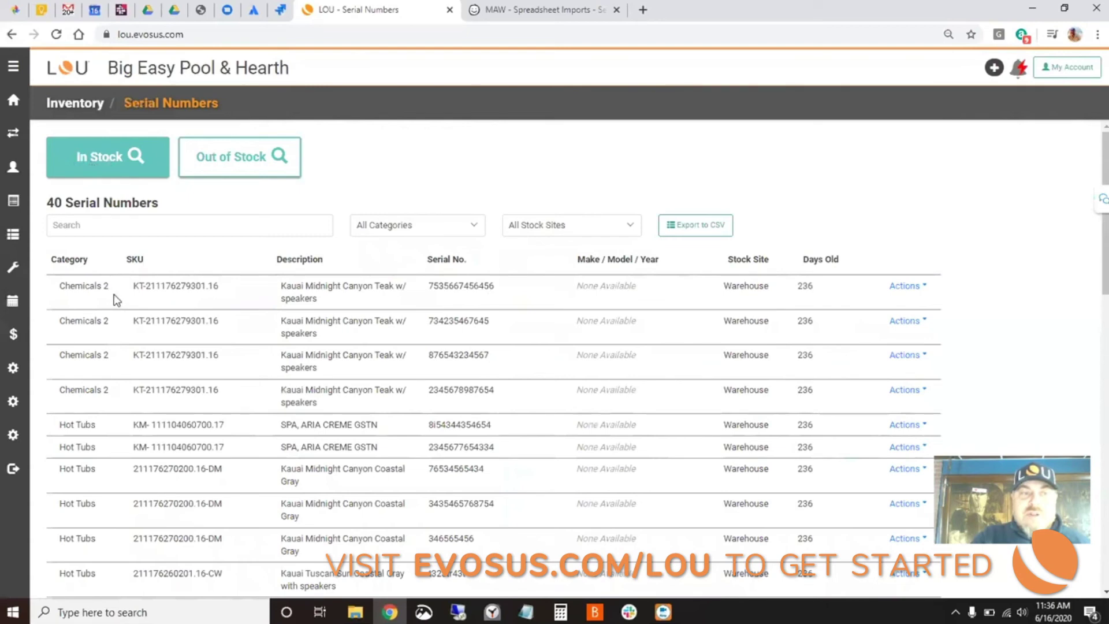
scroll(110, 347, "down", 3)
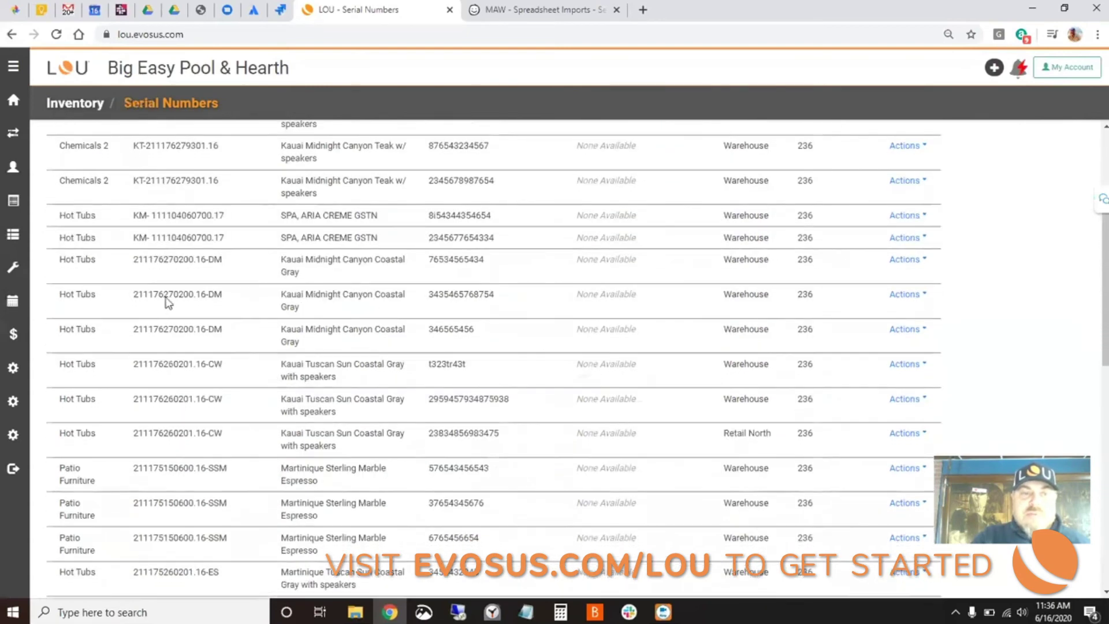
scroll(462, 208, "up", 3)
Narrow the serial numbers to the Hot Tubs category, leaving 20 in stock.
left_click(480, 228)
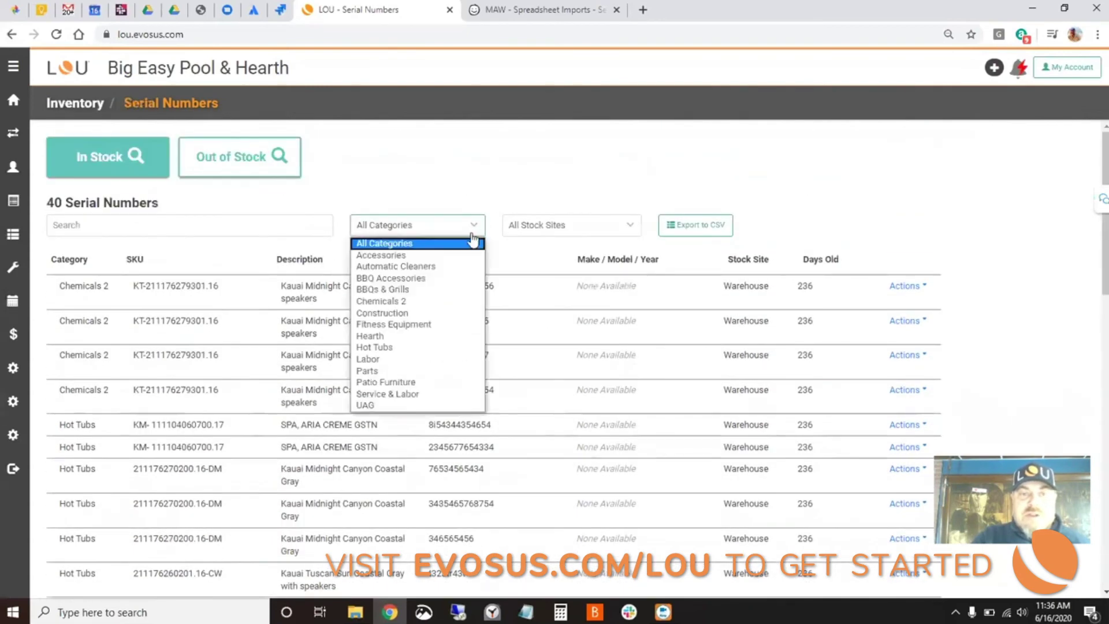
left_click(425, 347)
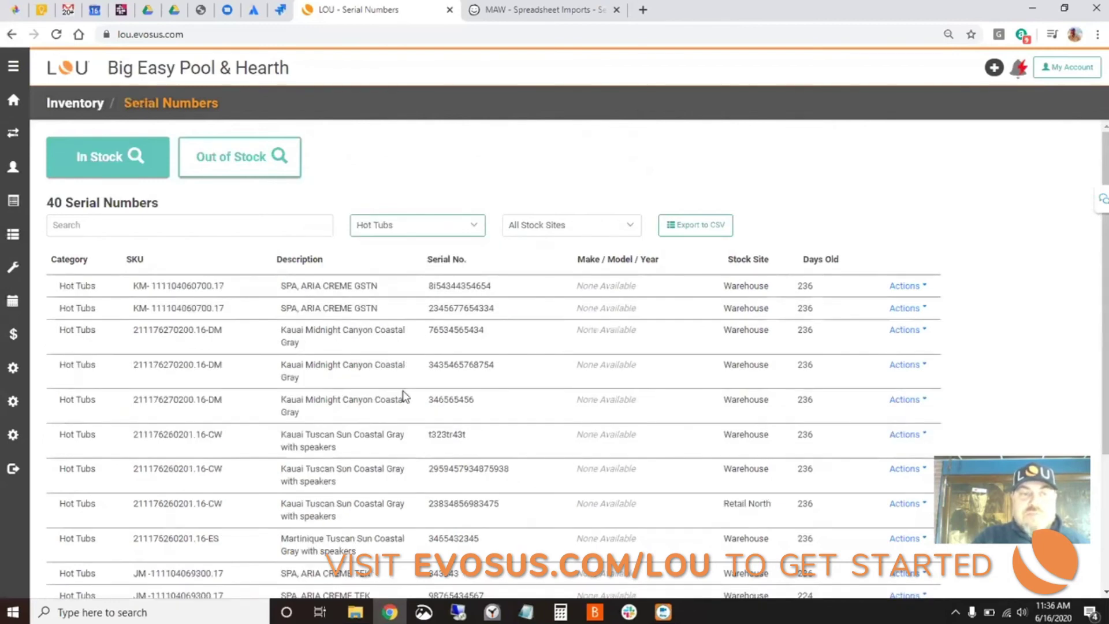
scroll(324, 309, "down", 1)
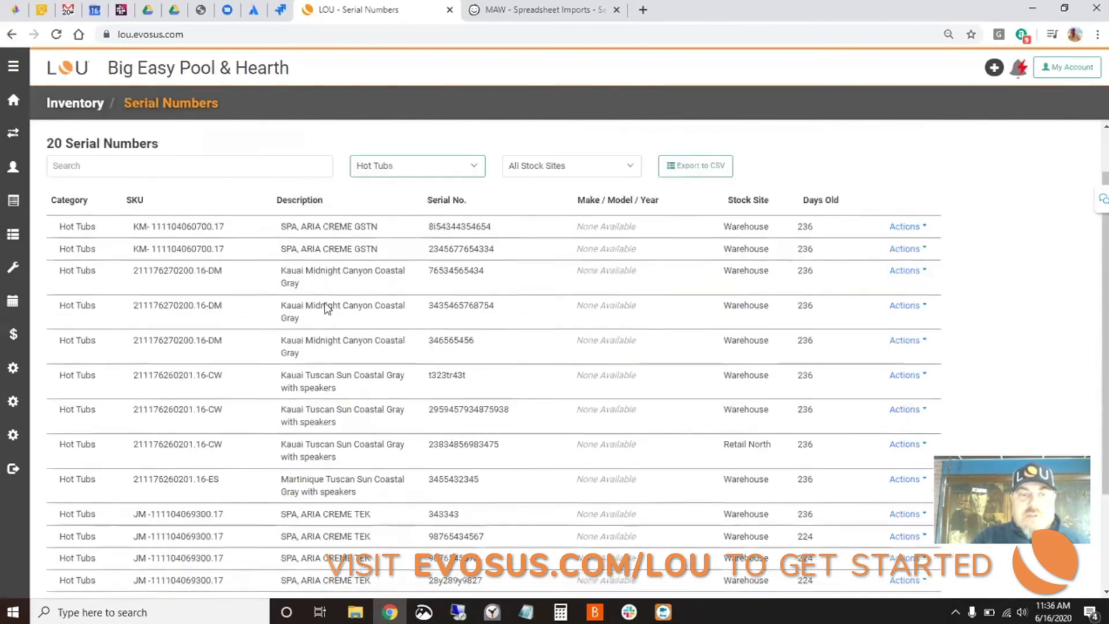
Search the serial numbers for 'canyon', then switch to out-of-stock Hot Tubs serial numbers.
left_click(164, 157)
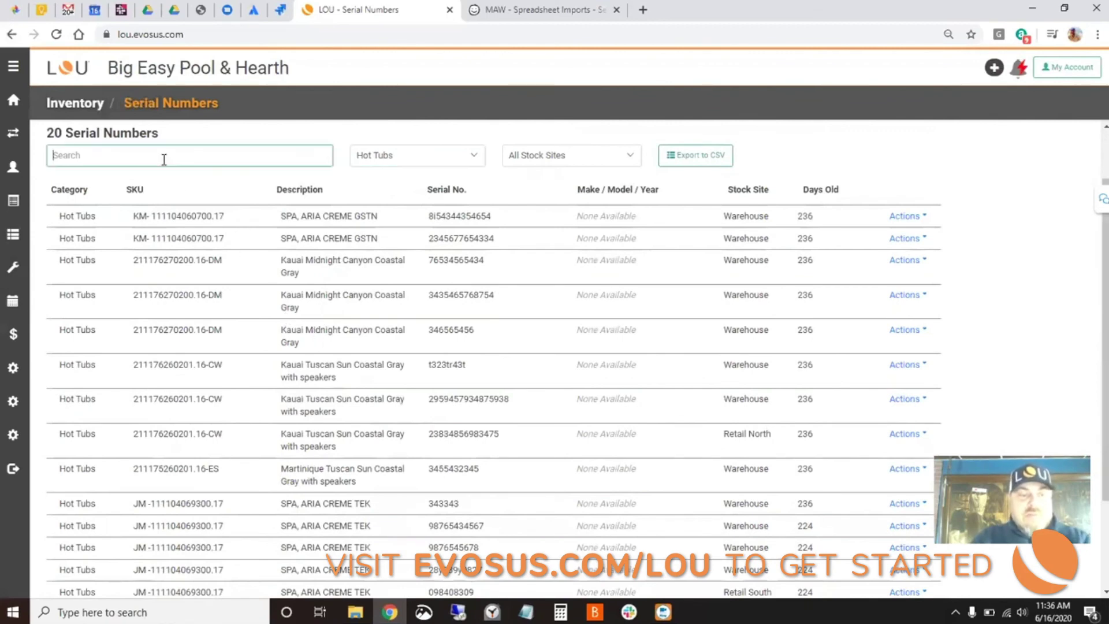
type("canyon")
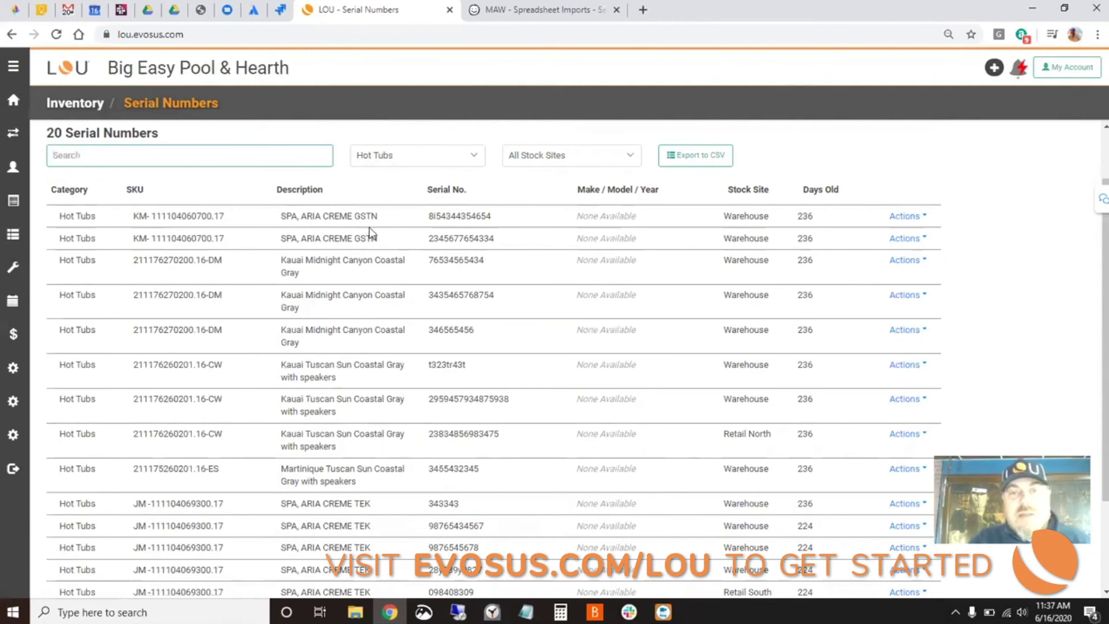
scroll(530, 298, "down", 1)
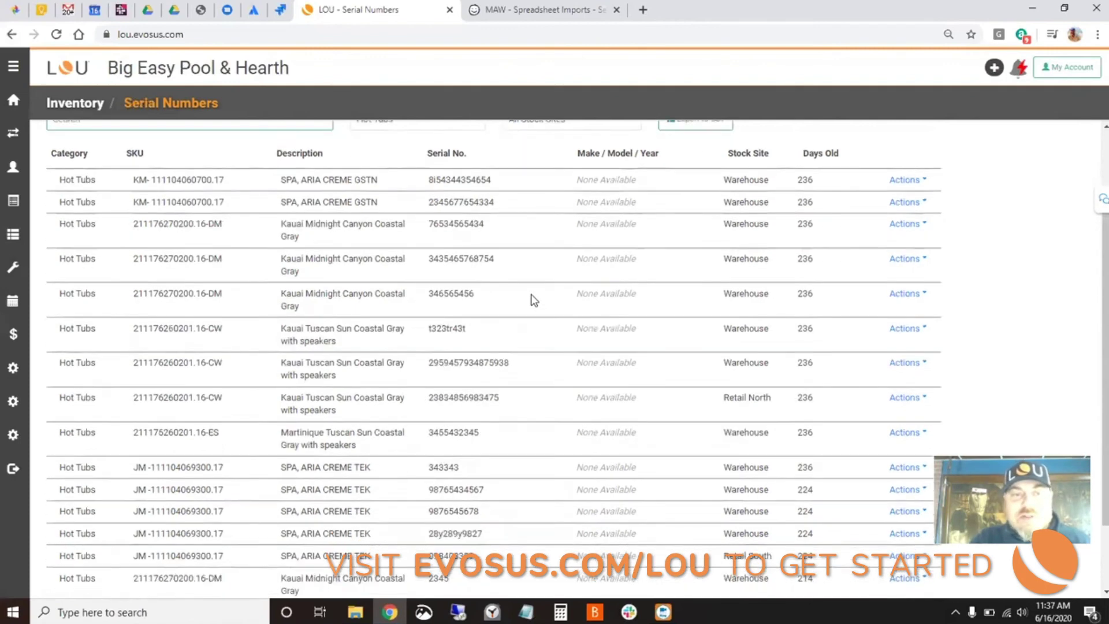
scroll(532, 298, "up", 2)
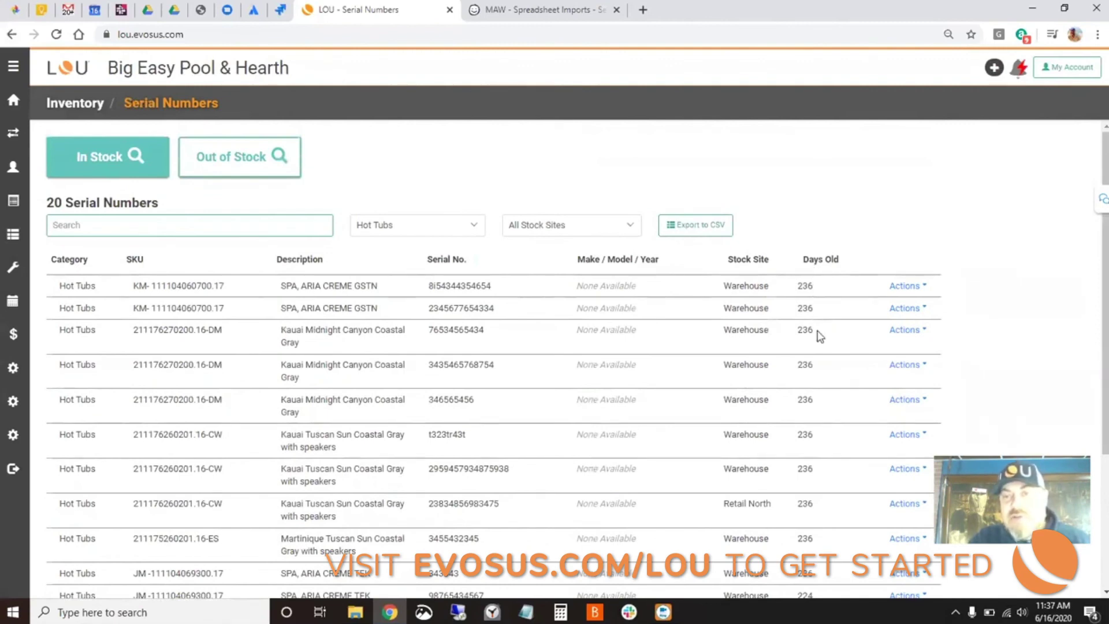
scroll(820, 336, "down", 1)
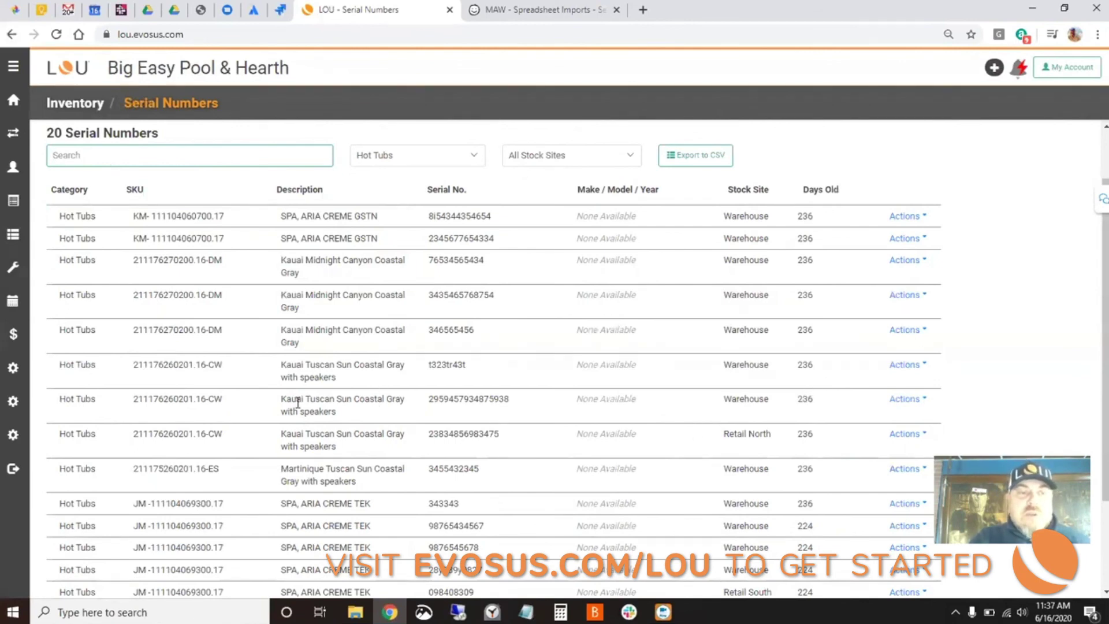
scroll(297, 402, "down", 2)
scroll(301, 398, "up", 4)
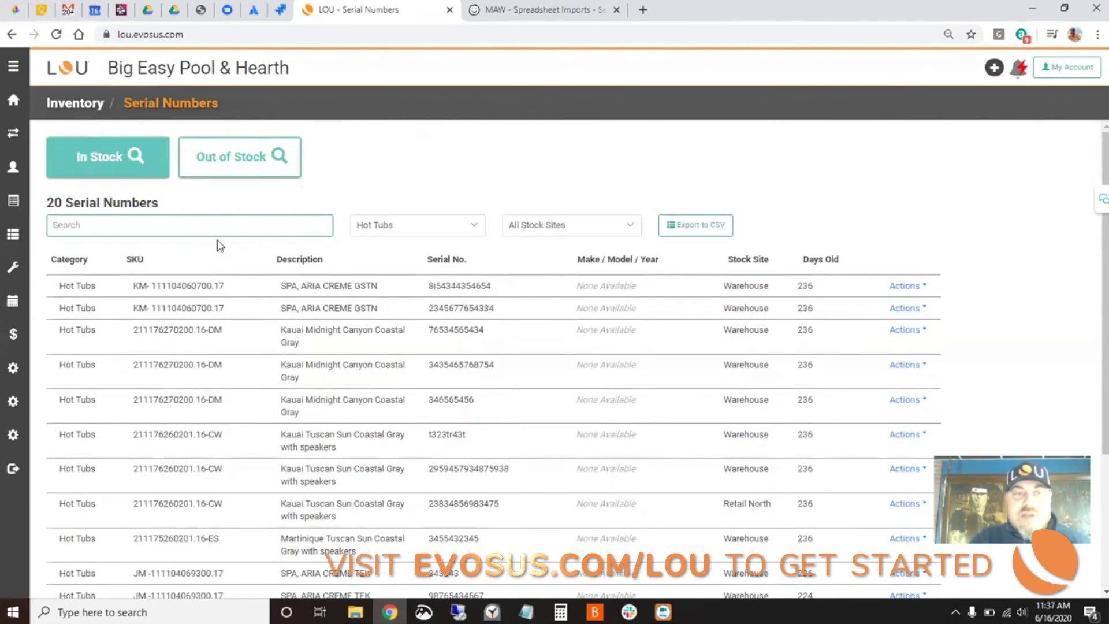
left_click(239, 171)
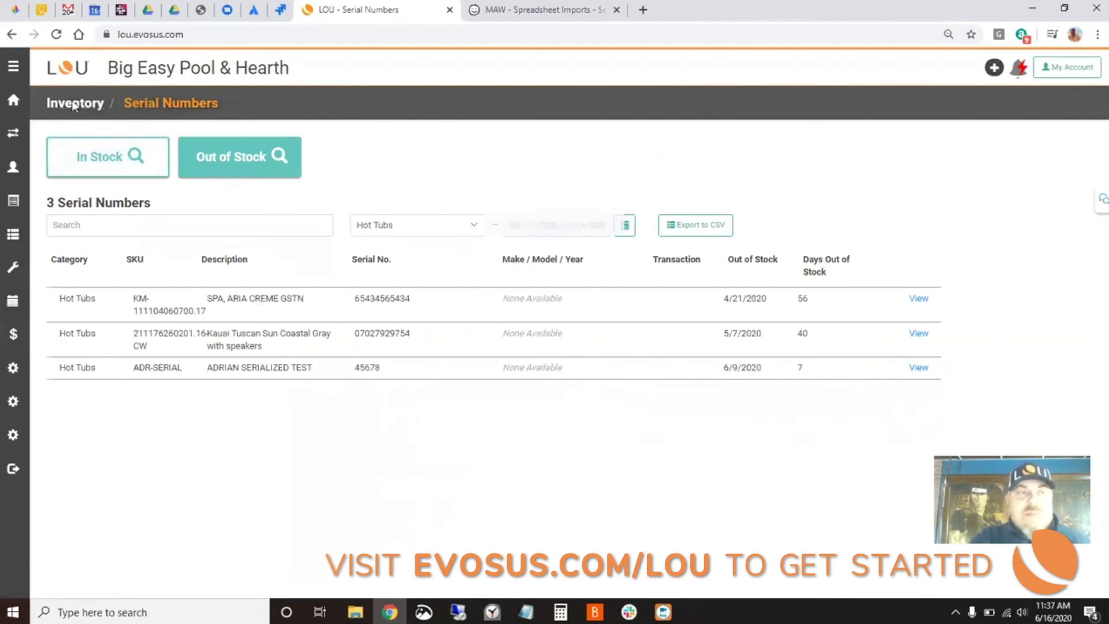
Return to Inventory Search and review CCP134 -BEN, a Hot Tubs / Filters item at $8.50 each.
left_click(4, 103)
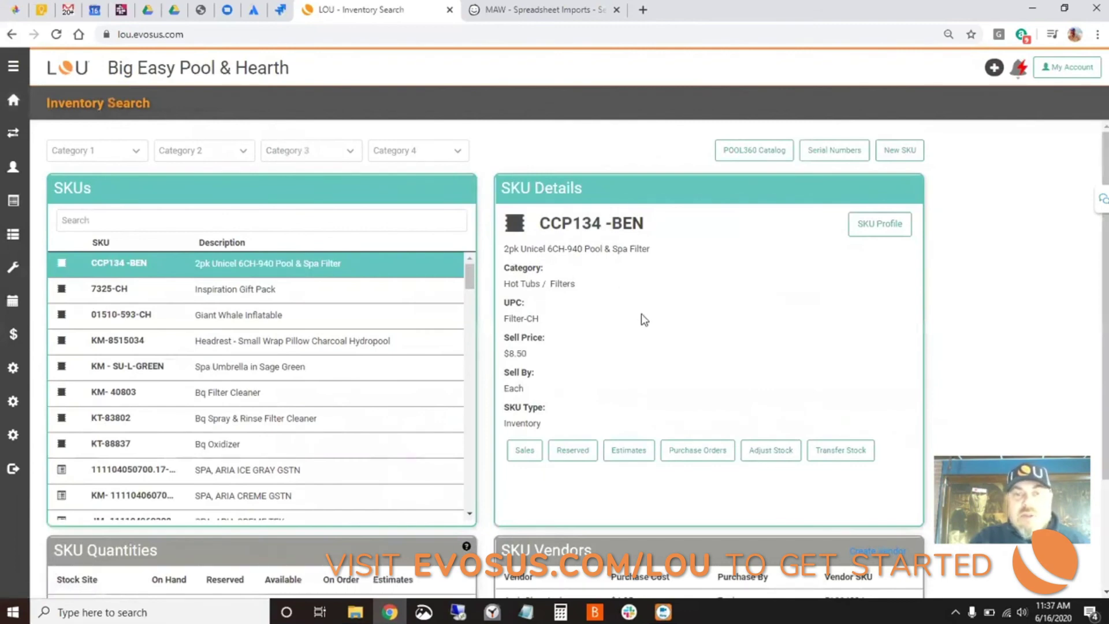
scroll(641, 358, "down", 3)
scroll(641, 358, "up", 1)
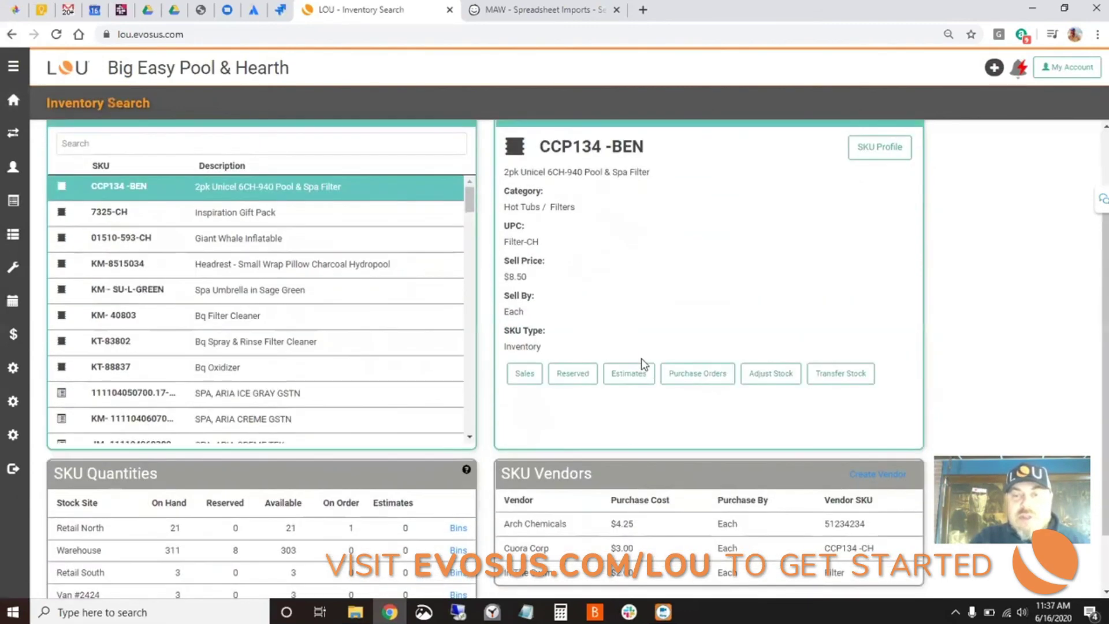
scroll(642, 358, "up", 1)
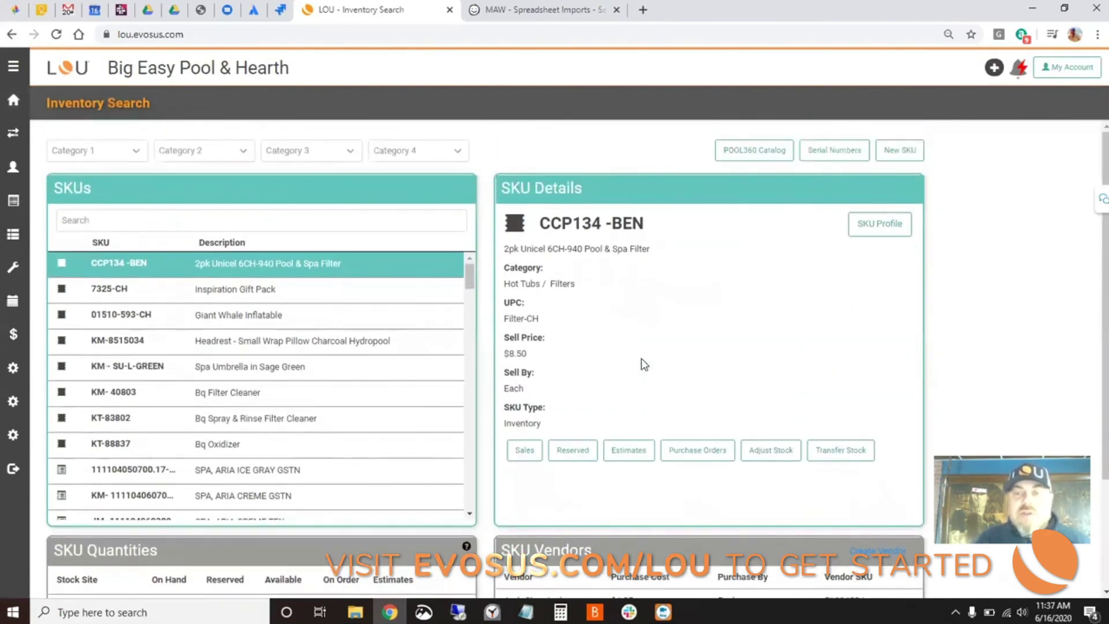